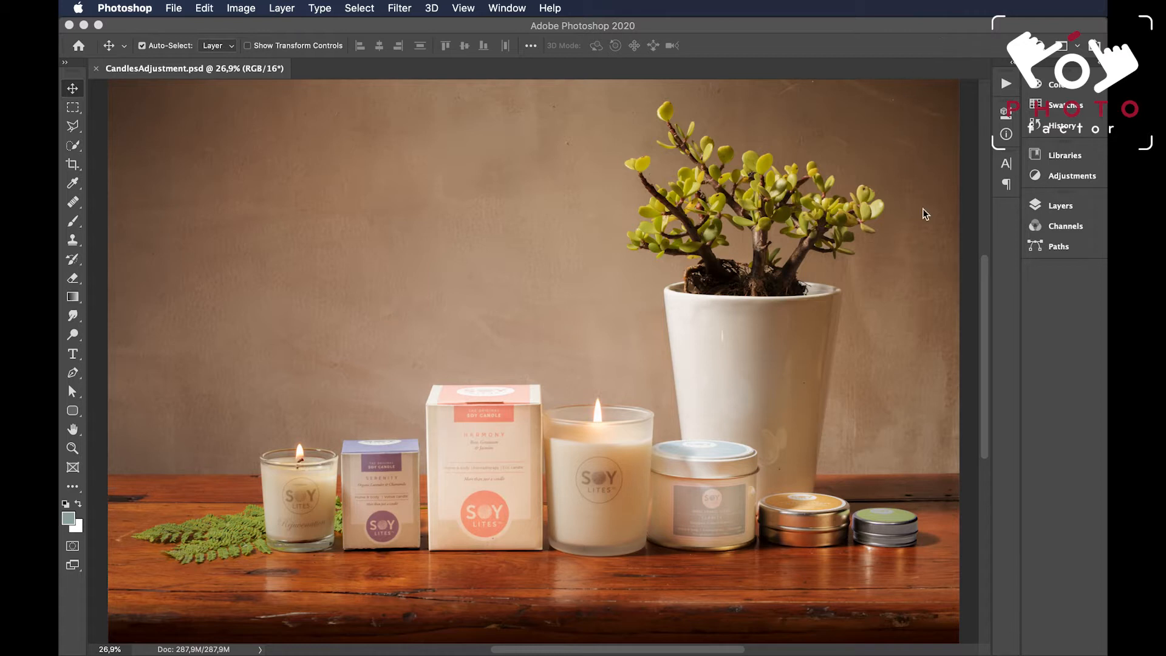
Examine the document's layer stack and collapse the layer list again.
left_click(1064, 208)
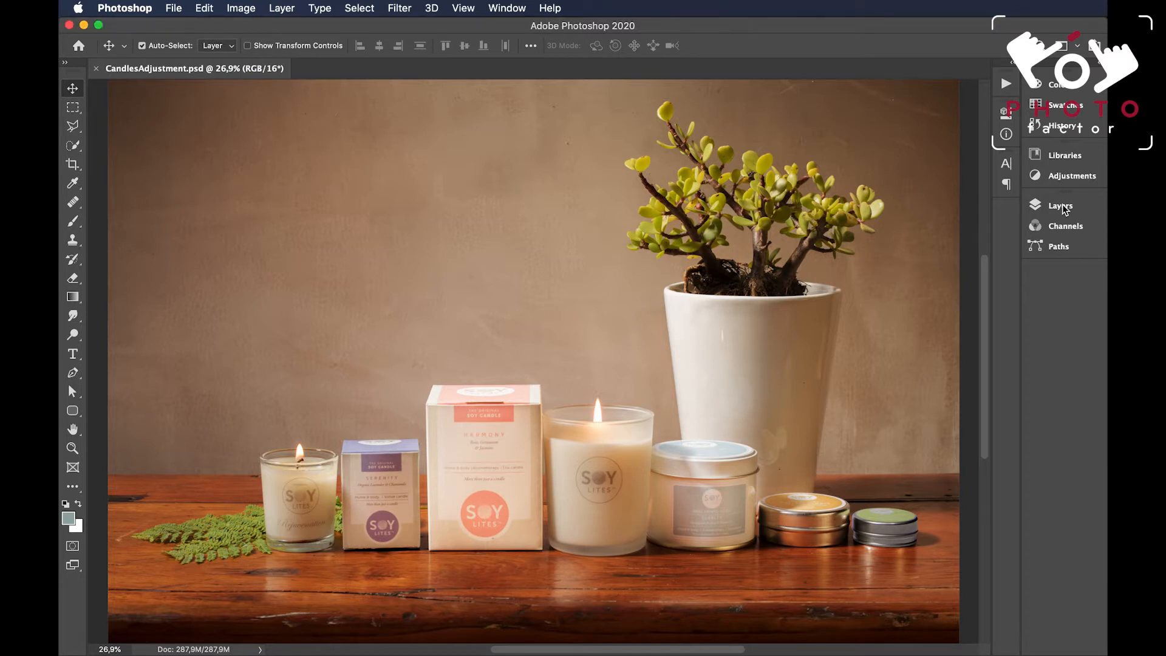
left_click(1064, 208)
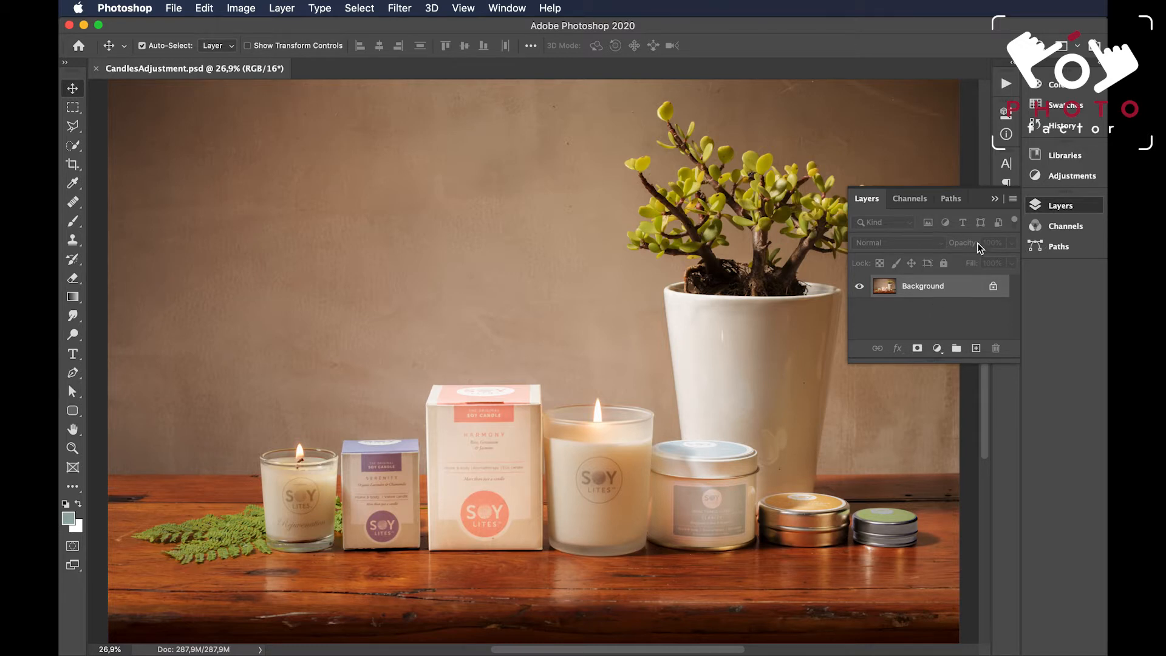
left_click(996, 200)
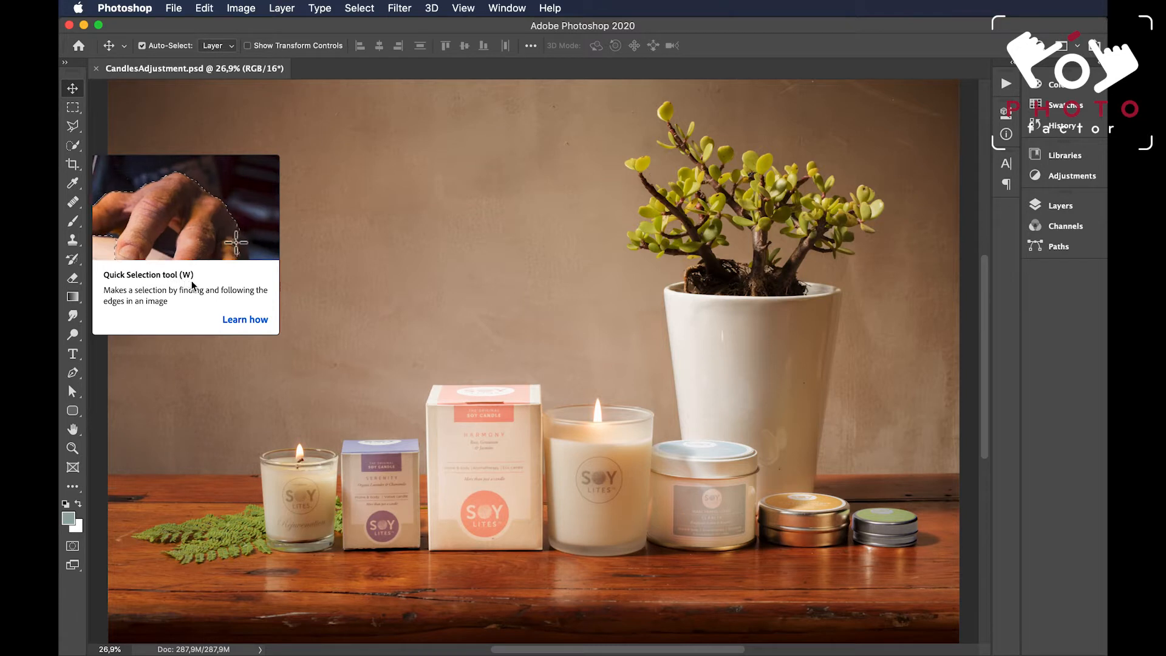
Select the body of the small Rejuvenation candle glass with the Quick Selection tool at 100% zoom.
left_click(73, 145)
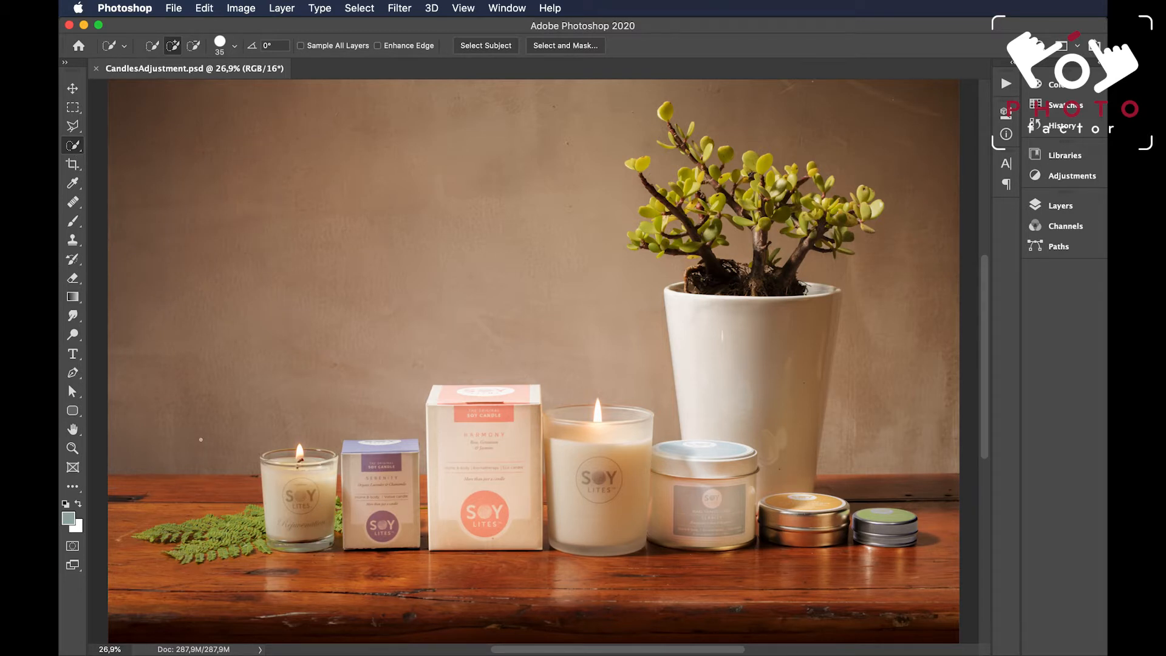
left_click(73, 448)
left_click(290, 502)
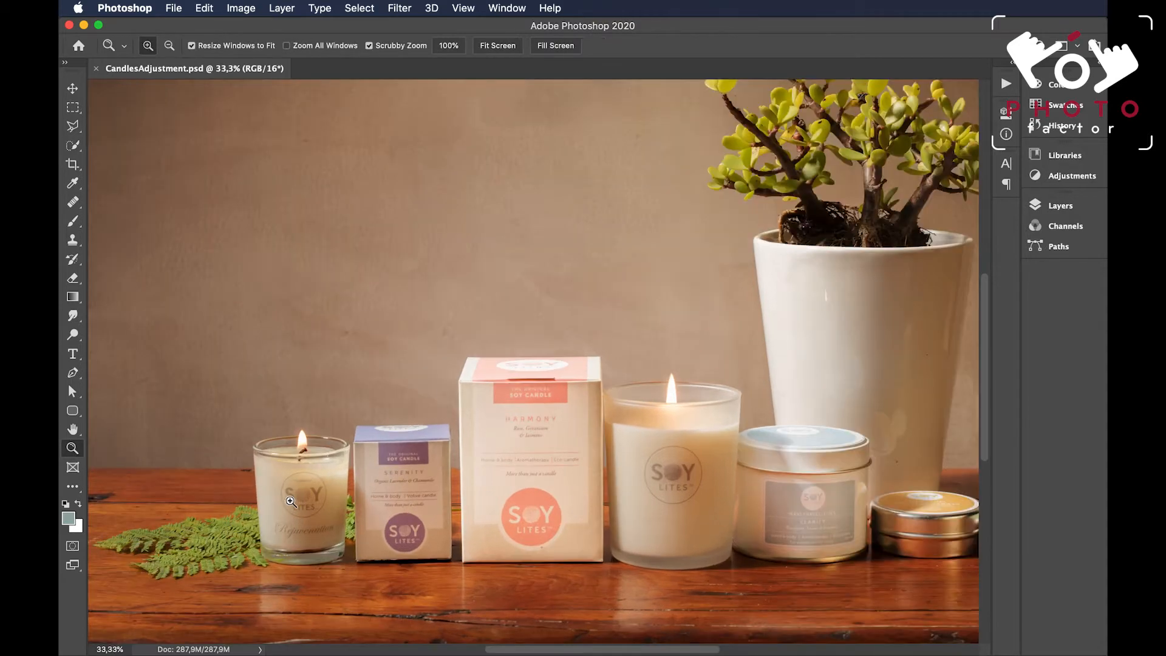
left_click(291, 502)
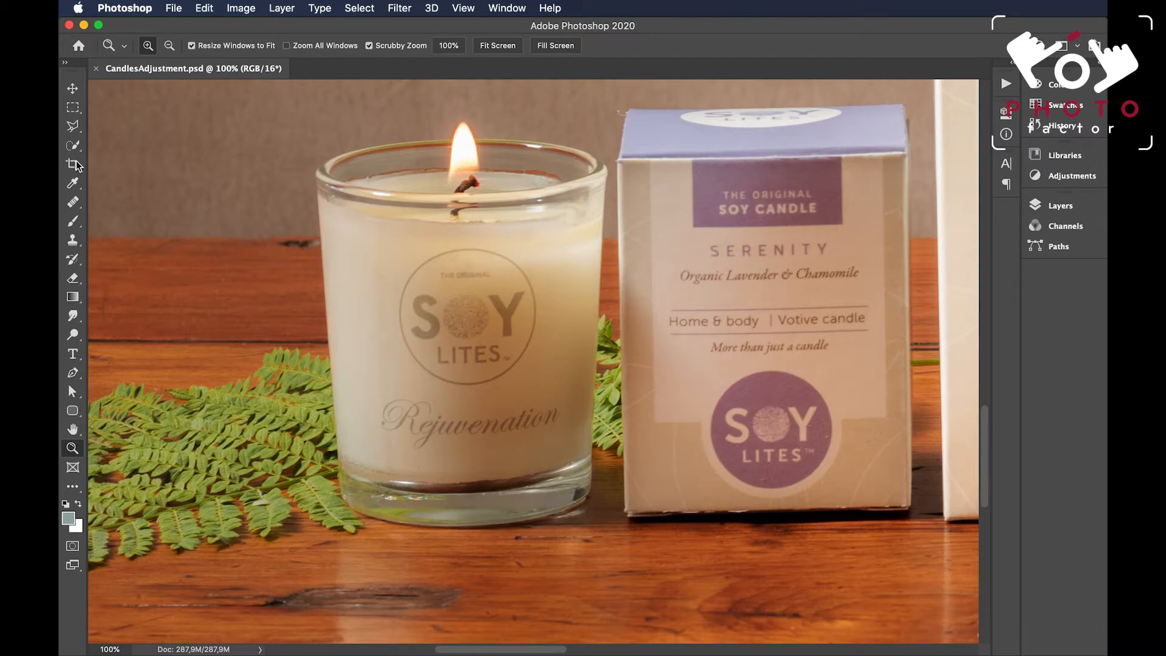
left_click(74, 147)
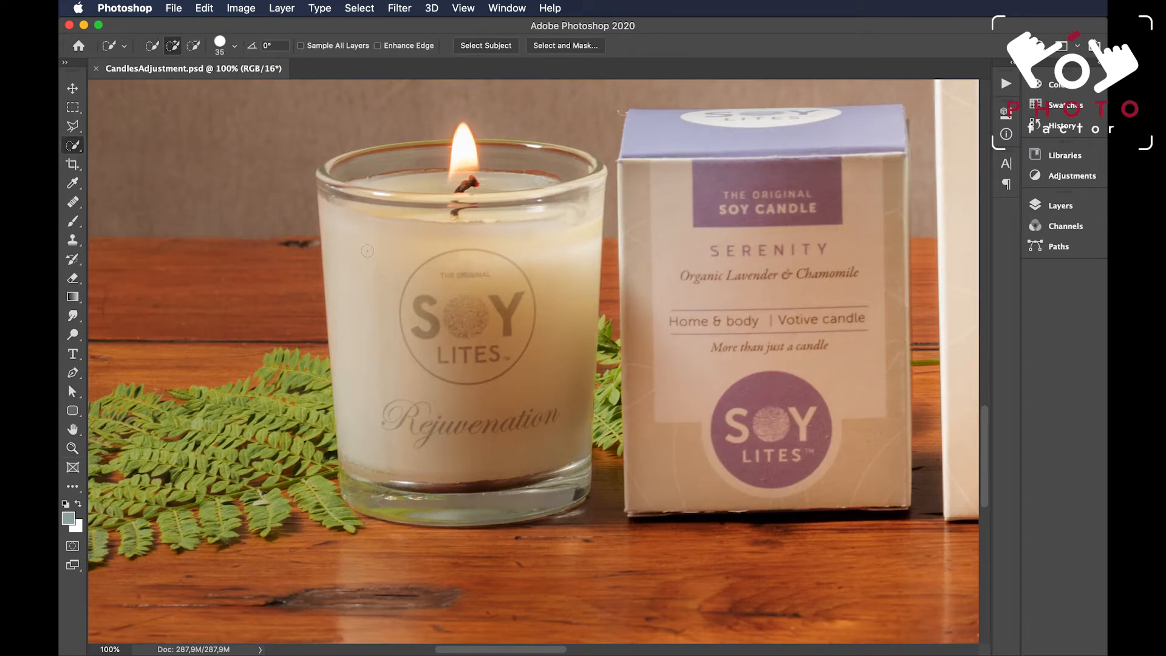
left_click(377, 261)
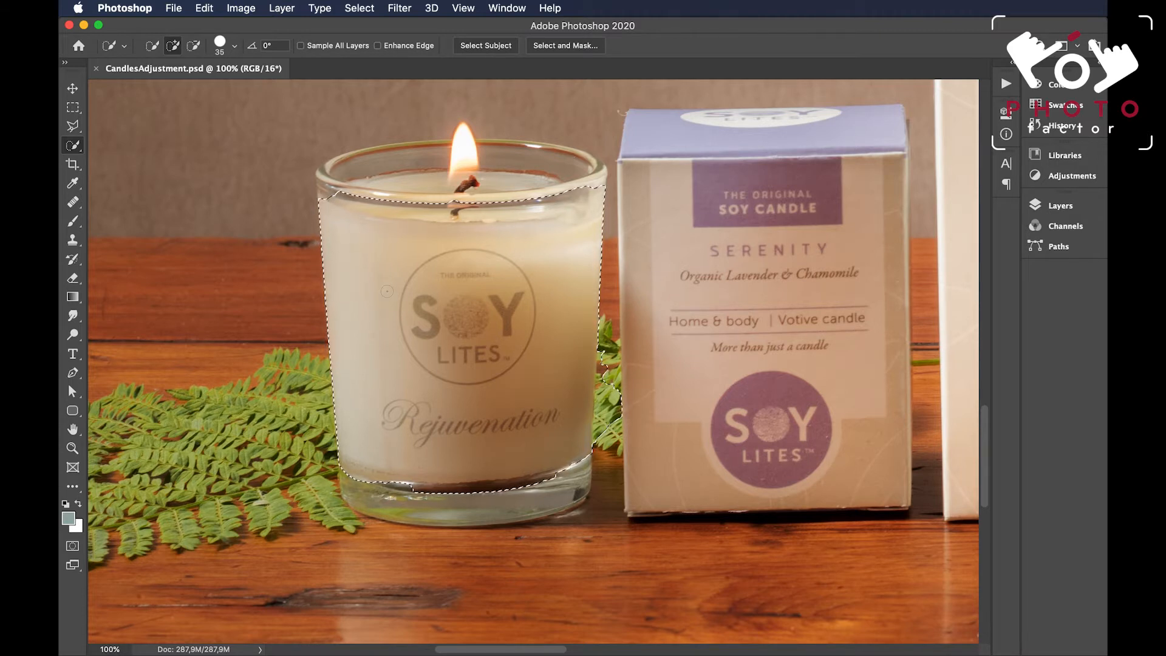
Extend the selection over the candle glass's upper rim, the flame and the clear glass base.
scroll(391, 286, "up", 2)
scroll(391, 285, "up", 1)
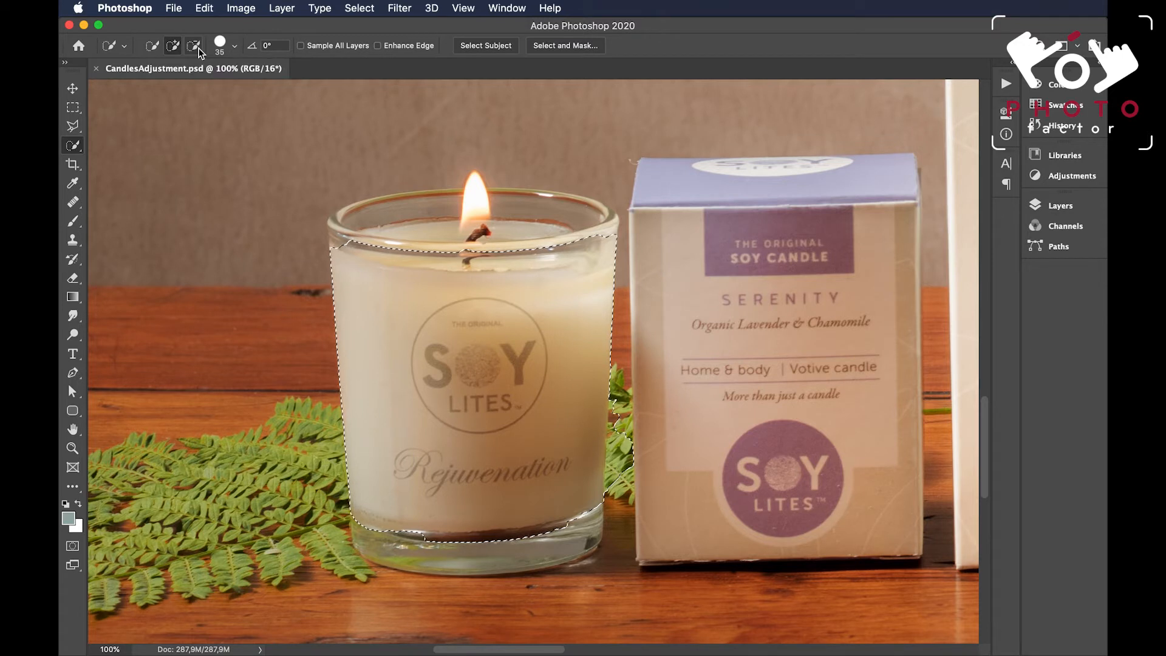
mouse_move(409, 232)
left_mouse_down()
mouse_move(533, 206)
mouse_move(540, 195)
mouse_move(576, 200)
left_mouse_up()
left_click_drag(429, 195, 456, 193)
left_click_drag(546, 547, 439, 554)
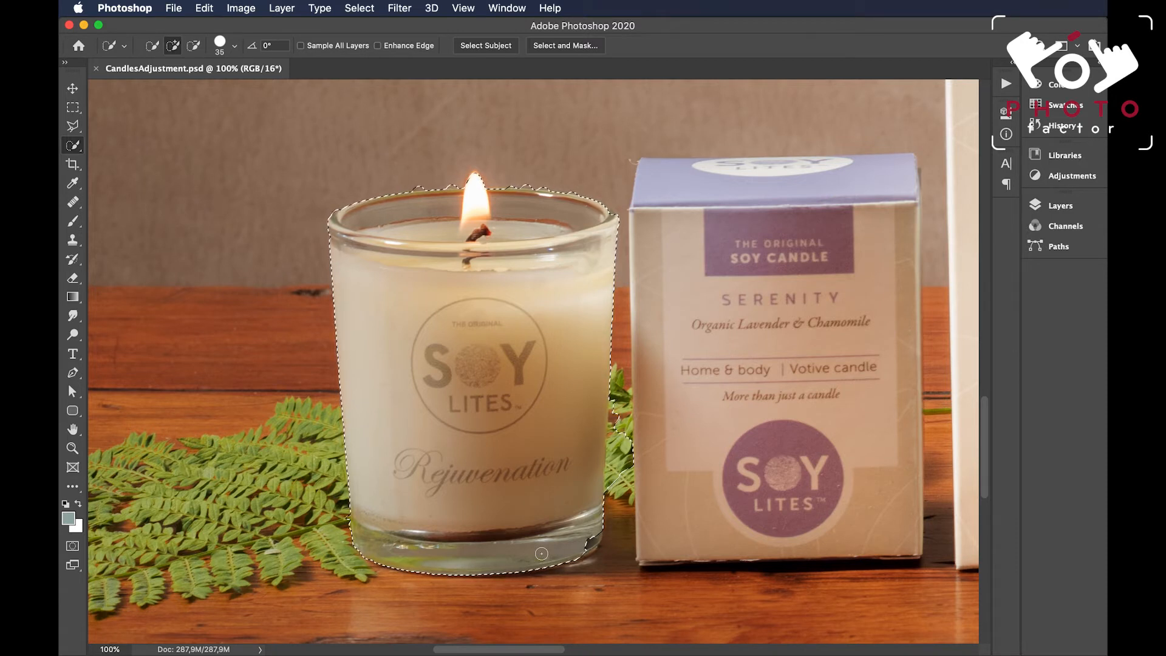
Try a 250 px Quick Selection brush at the glass's lower right corner and subtract the spill onto the table.
key("bracketleft")
key("bracketleft")
key("bracketleft")
key("bracketright")
key("bracketright")
key("bracketright")
key("bracketright")
key("bracketright")
key("bracketright")
key("bracketright")
key("bracketright")
key("bracketright")
key("bracketright")
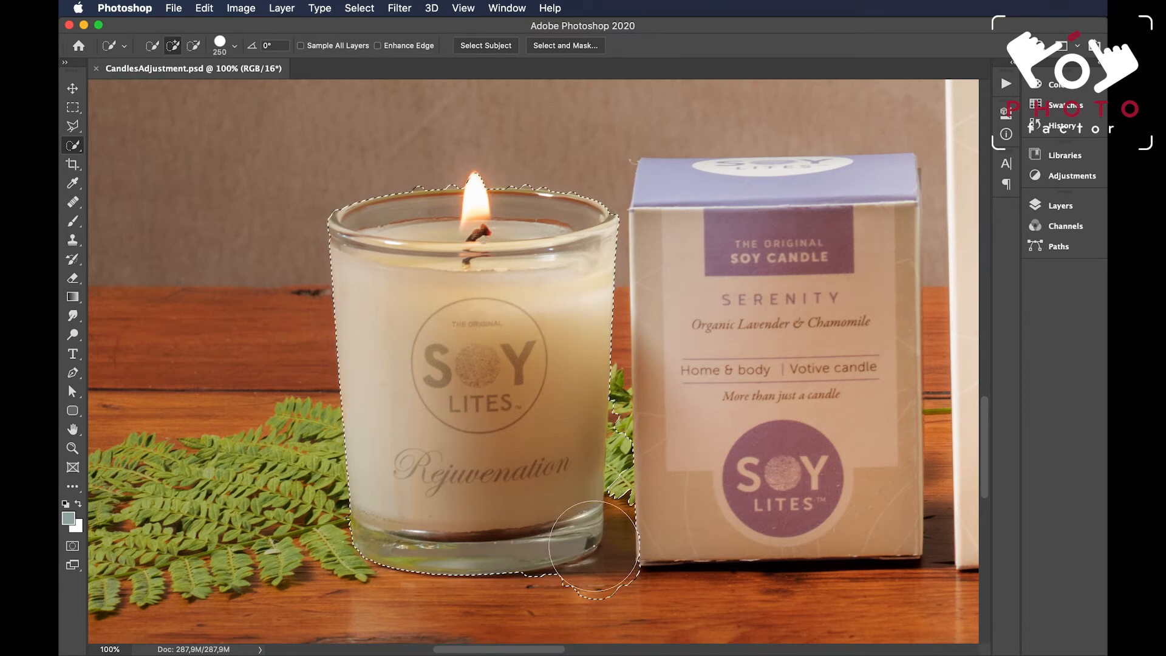
left_click_drag(594, 545, 622, 549)
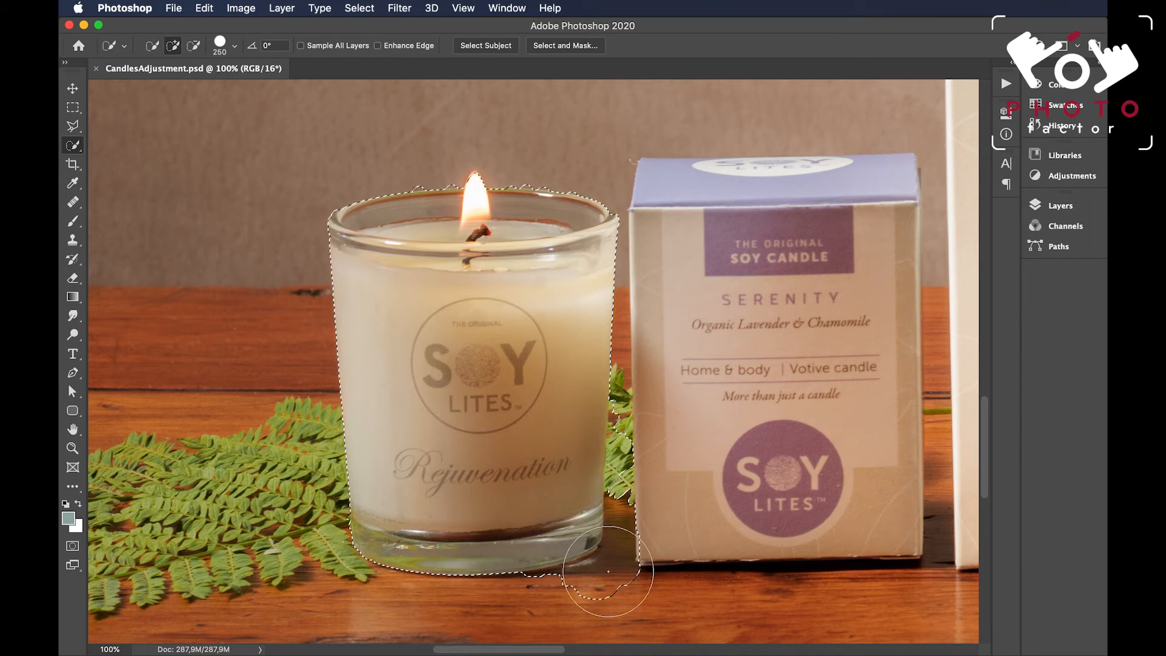
left_click(607, 570, "alt")
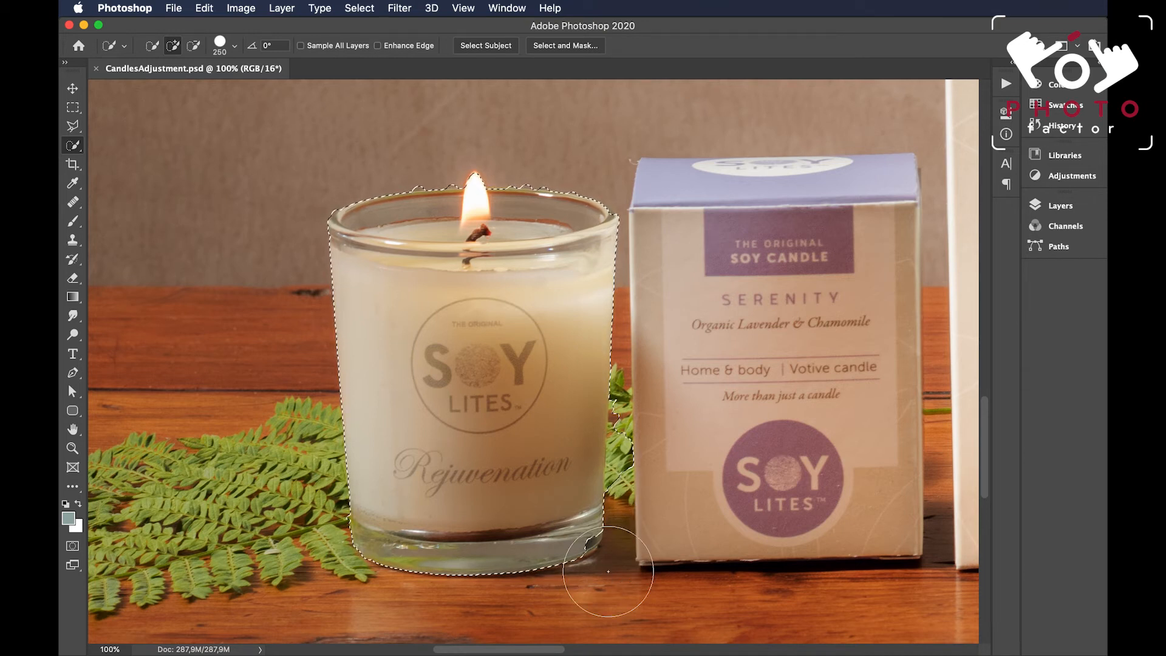
Refine the glass's lower right corner with a 40 px brush and set Quick Selection to subtract mode.
key("bracketleft")
key("bracketleft")
key("bracketleft")
key("bracketleft")
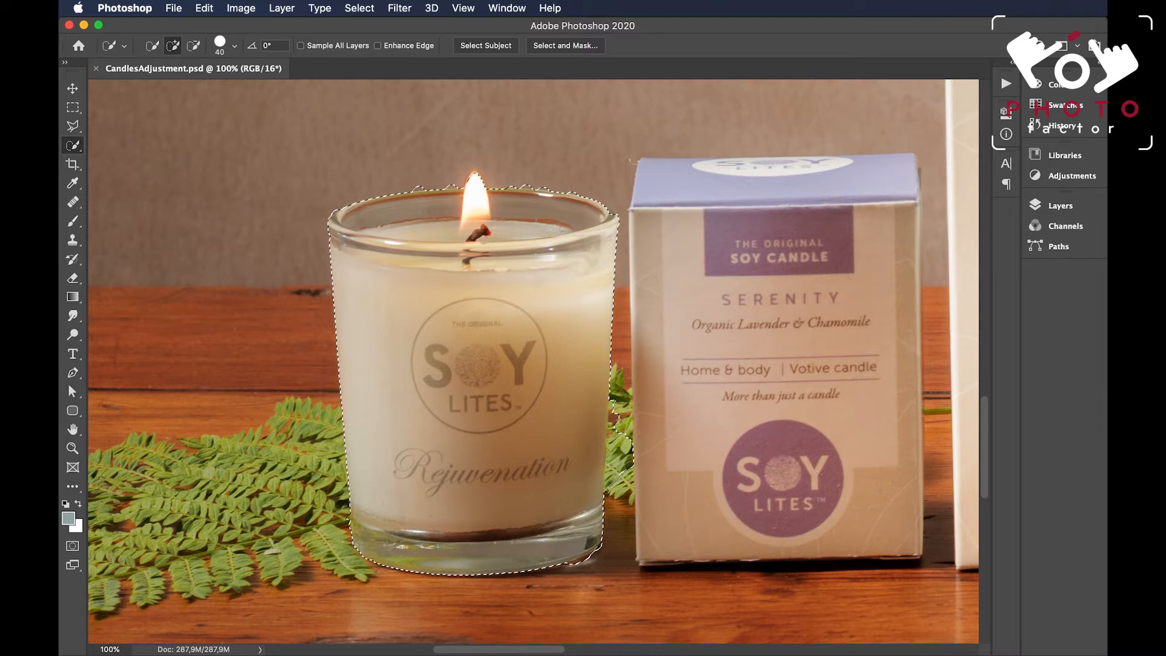
left_click(195, 45)
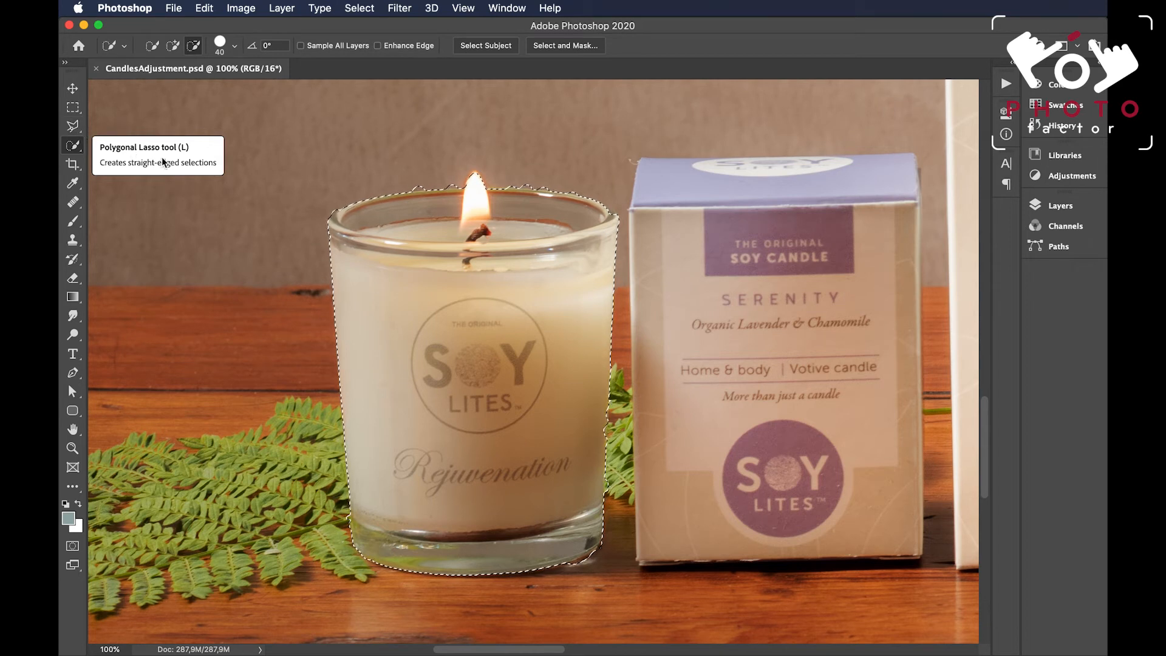
Add the missing rim areas at the glass's right edge and just right of the flame with the Lasso tool at 500% zoom.
left_click(81, 133)
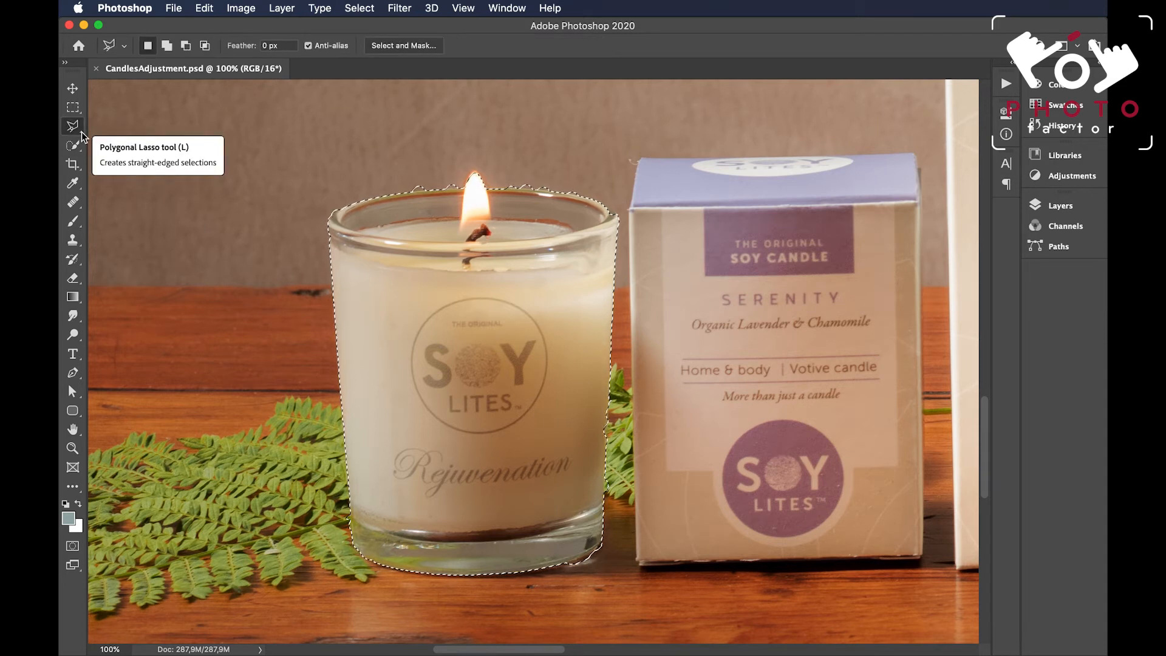
left_click(82, 133)
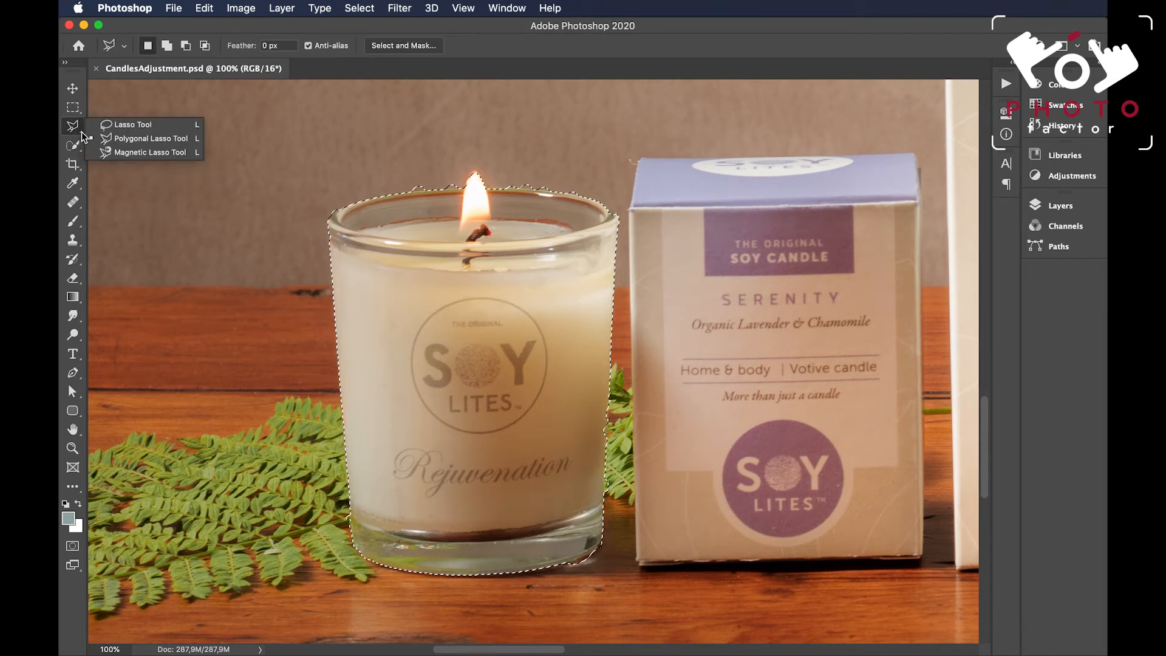
left_click(146, 125)
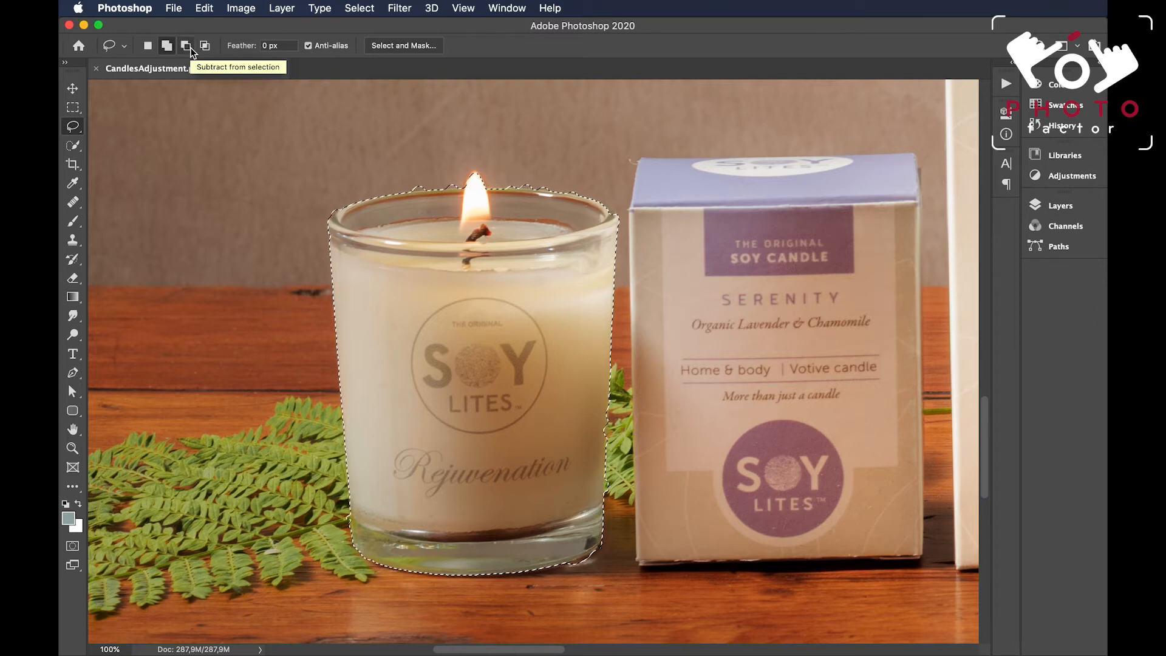
left_click(606, 203, "super")
left_click(607, 203, "super")
left_click(607, 203, "super")
left_click(607, 203, "super")
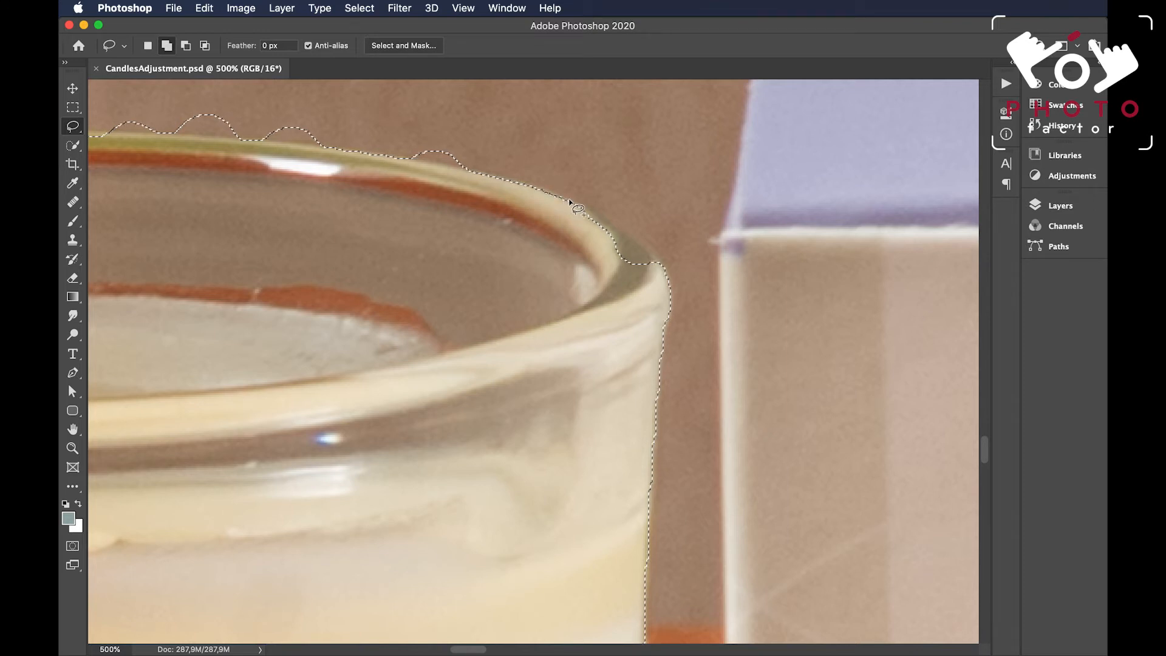
left_click_drag(589, 208, 659, 262)
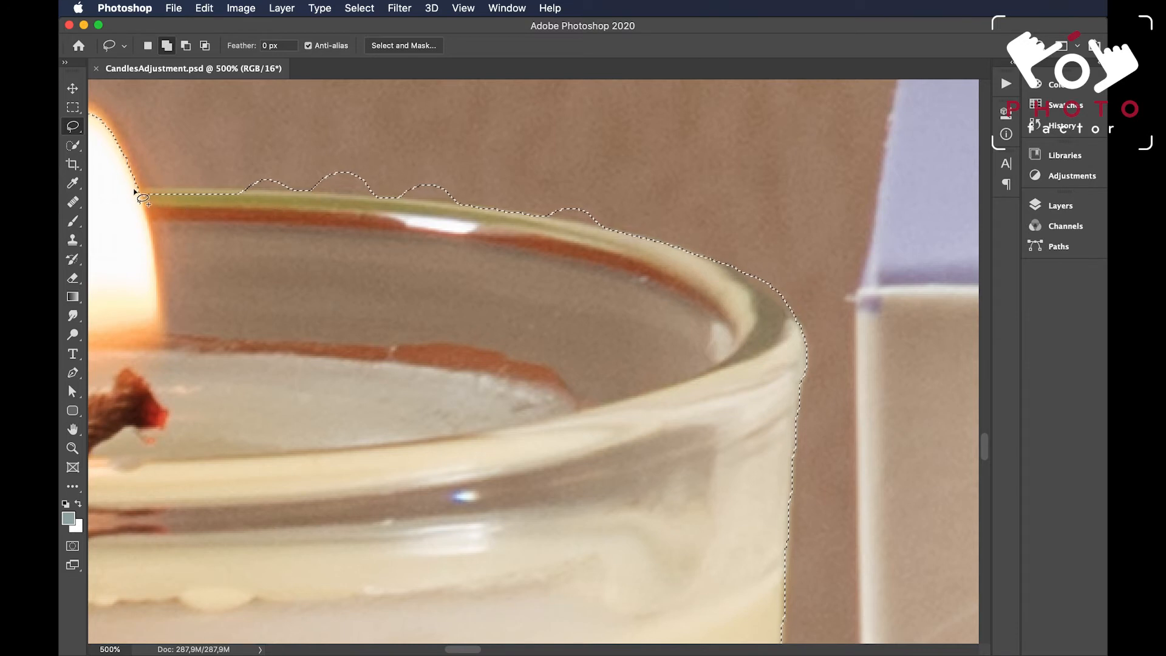
left_click_drag(142, 197, 261, 197)
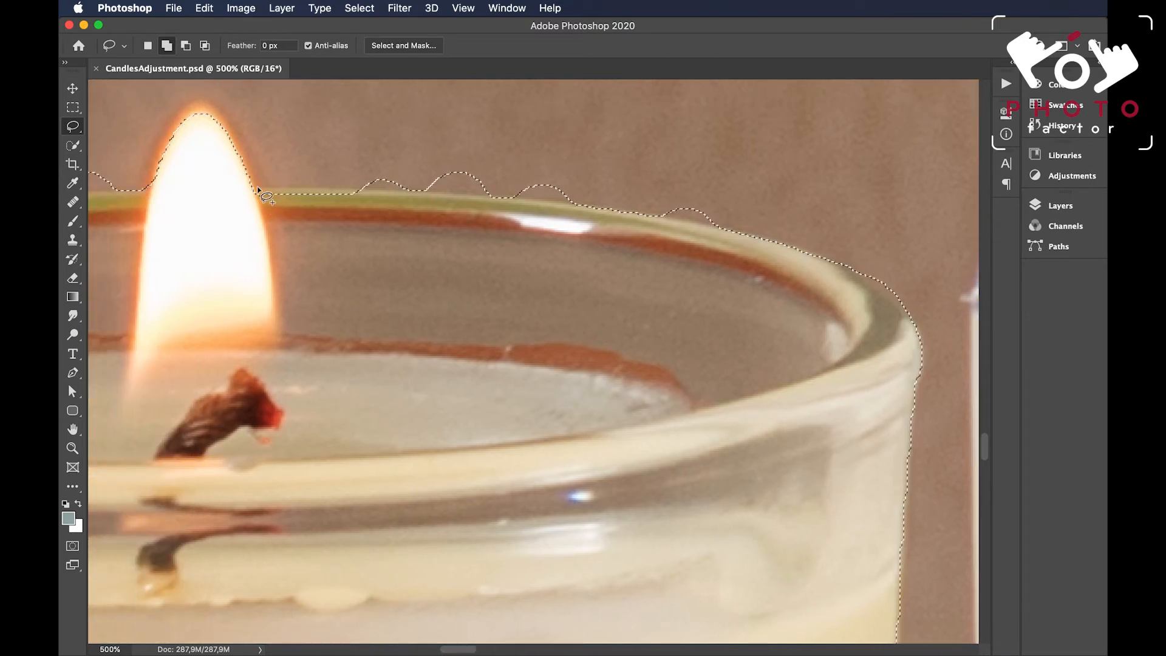
left_click_drag(280, 190, 358, 188)
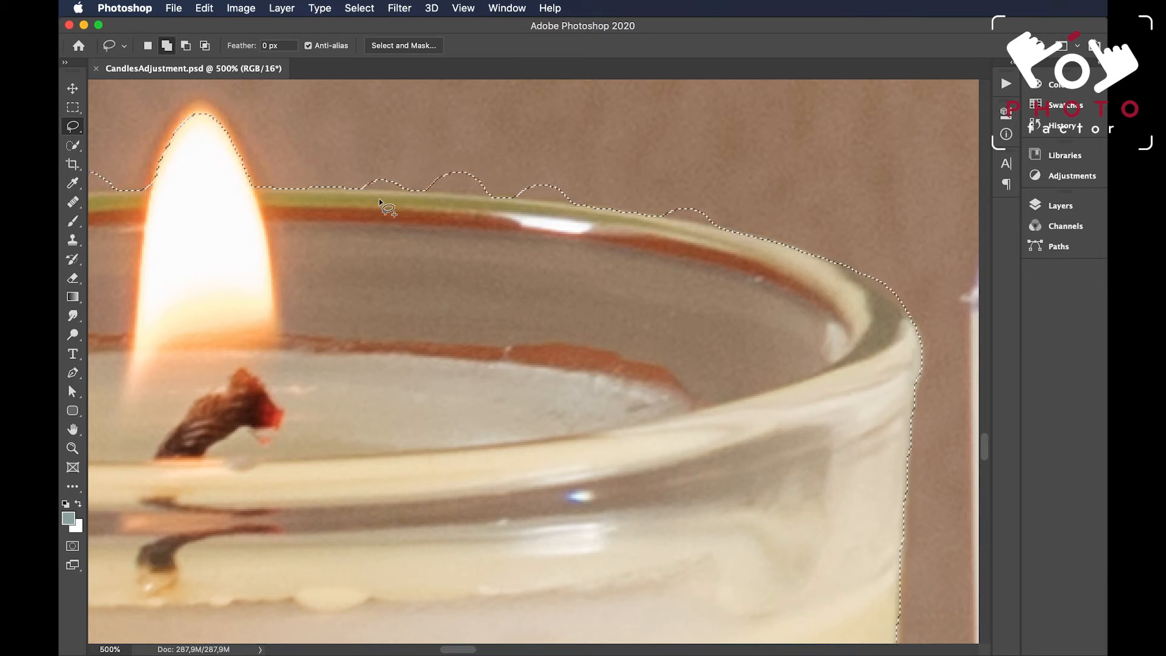
Subtract the background bumps above the rim to the right of the flame with the Lasso tool.
key("alt")
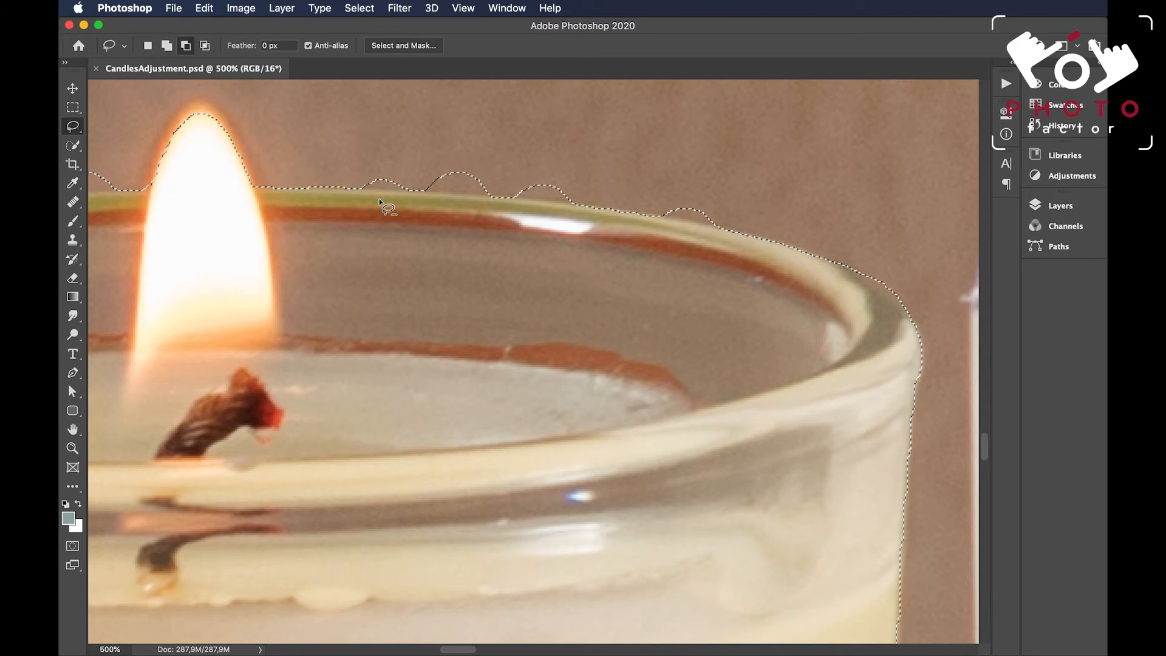
key("shift")
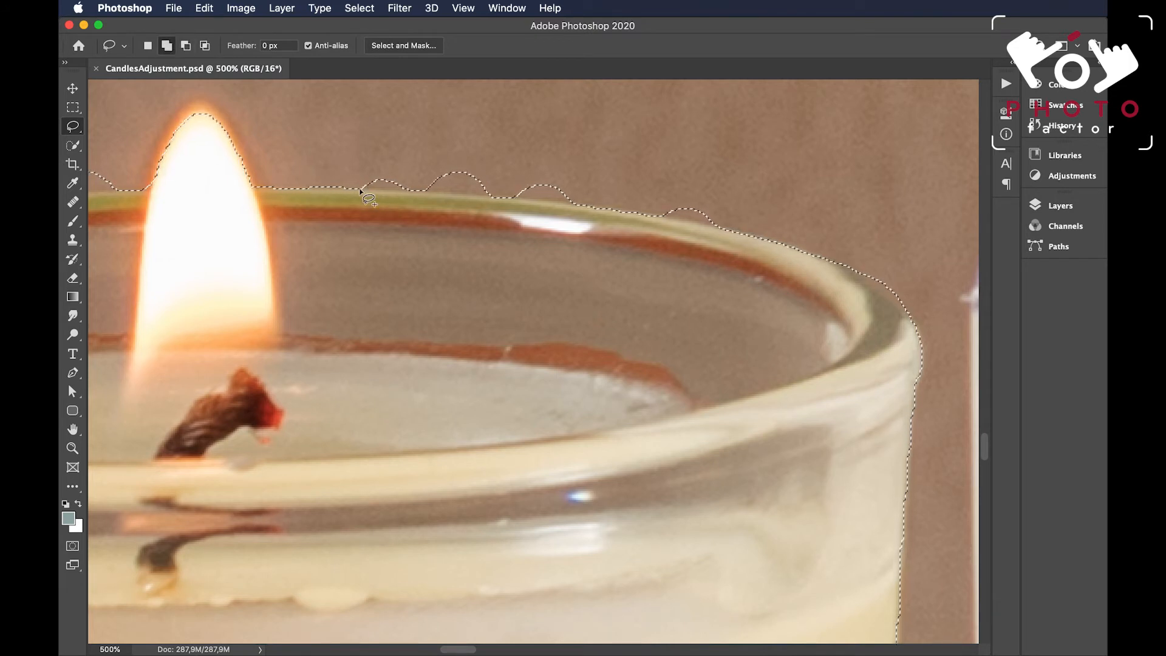
key("alt")
left_click_drag(416, 193, 352, 166)
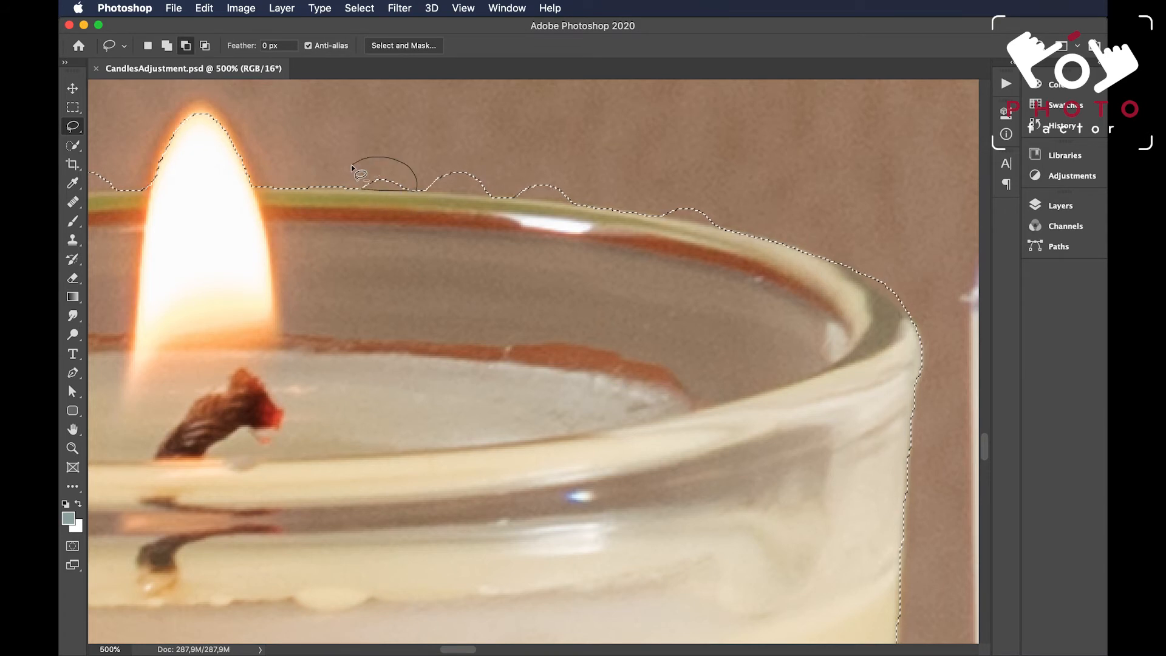
left_click_drag(351, 166, 351, 166)
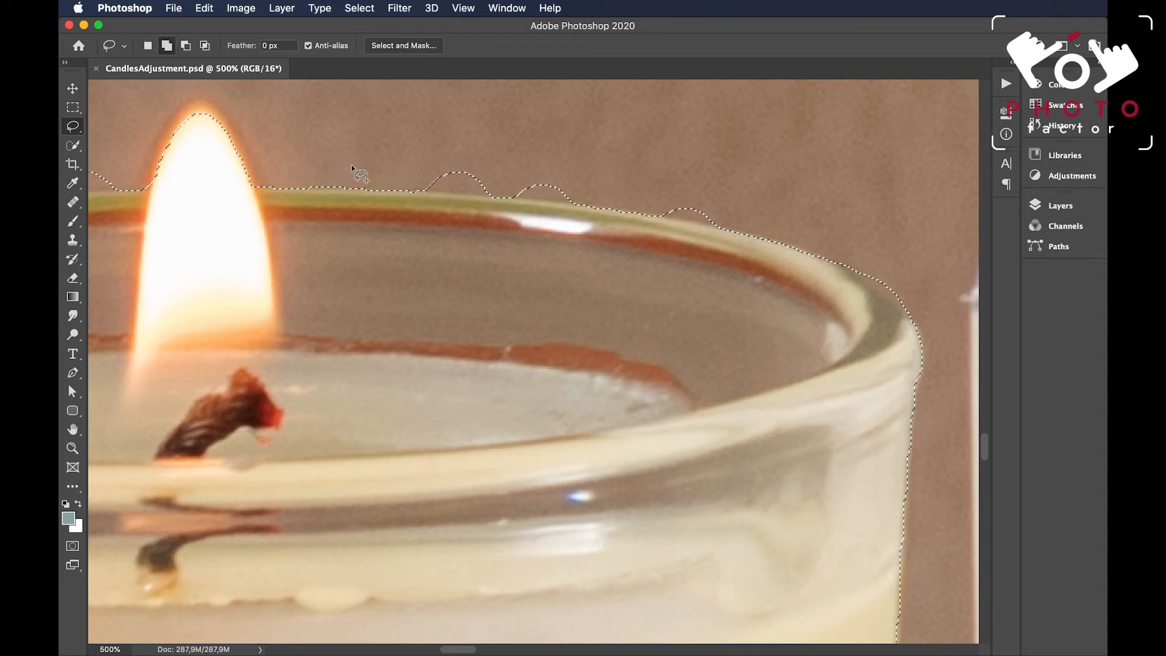
key("alt")
left_click_drag(423, 191, 498, 196)
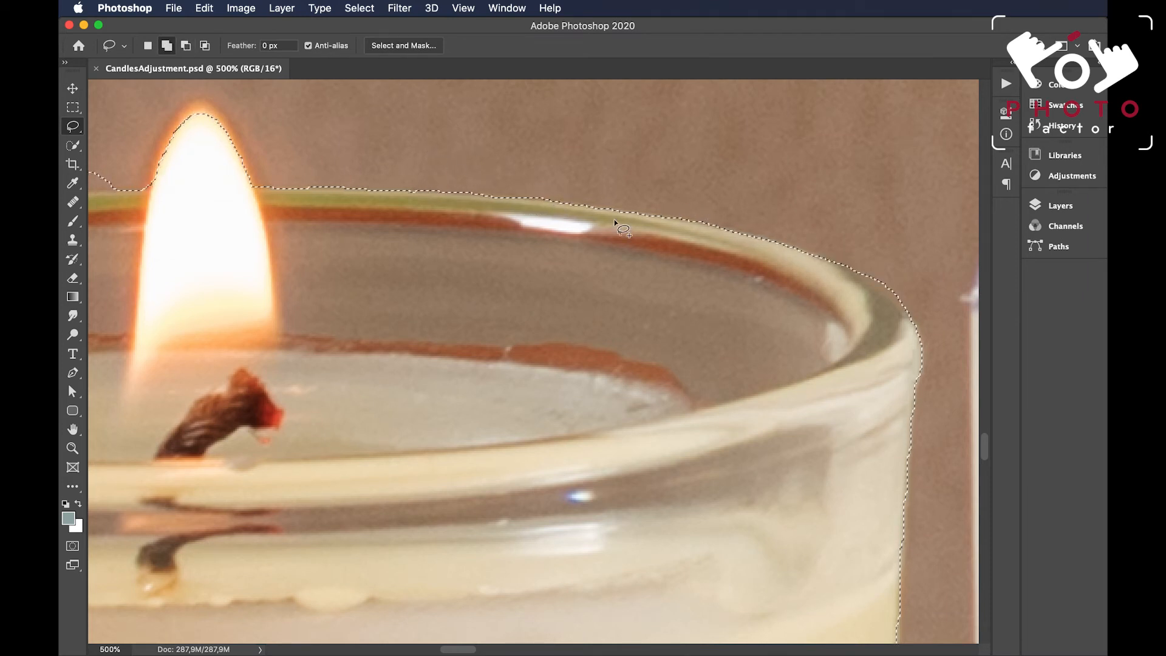
Add the flame's outer edges and tip to the selection with the Lasso tool.
scroll(614, 220, "left", 10)
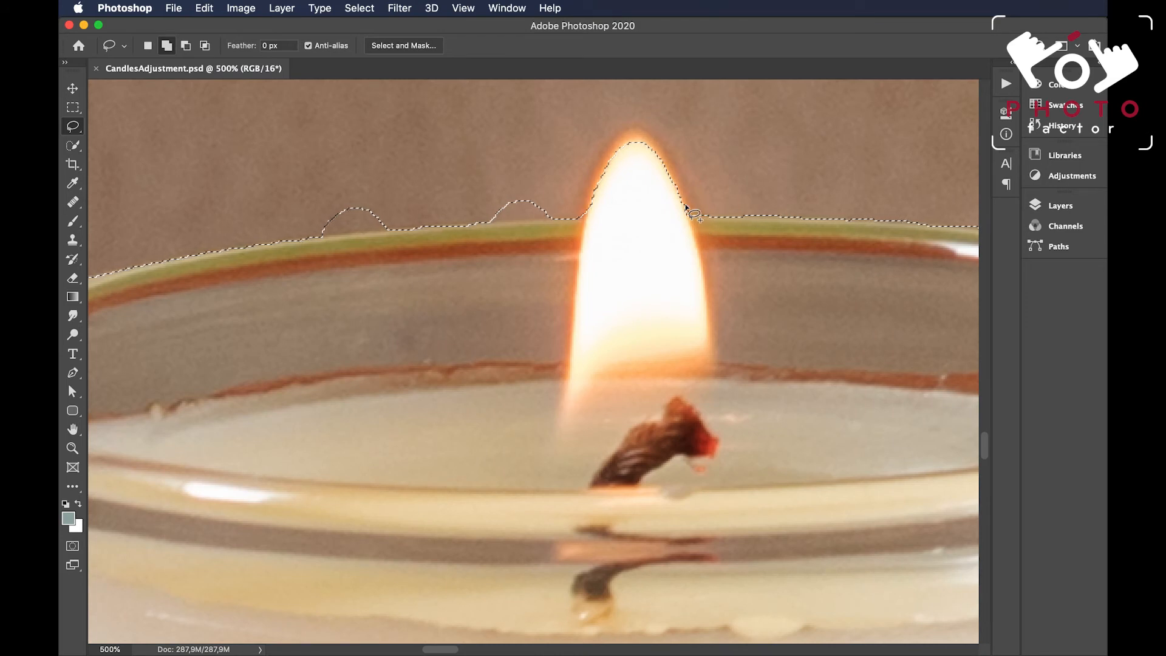
left_click_drag(669, 173, 662, 159)
left_click_drag(590, 200, 588, 236)
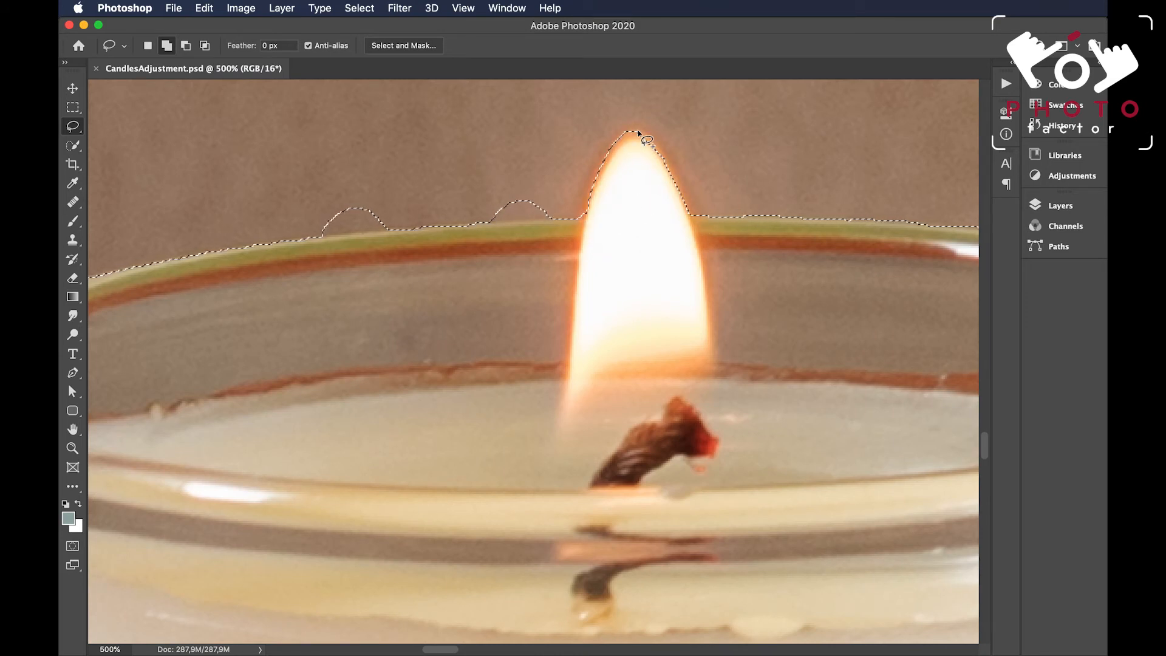
left_click_drag(637, 132, 654, 149)
left_click_drag(668, 206, 672, 214)
Subtract the background bump above the rim just left of the flame with the Polygonal Lasso tool.
scroll(663, 180, "left", 5)
scroll(663, 179, "up", 1)
scroll(663, 180, "left", 4)
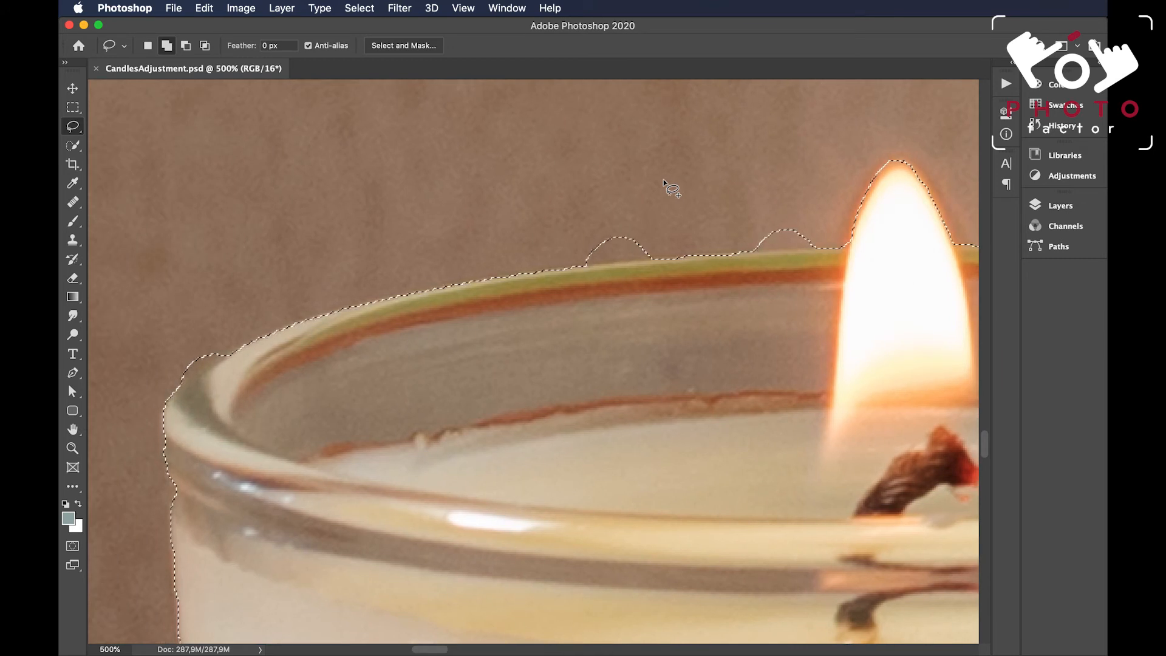
right_click(78, 129)
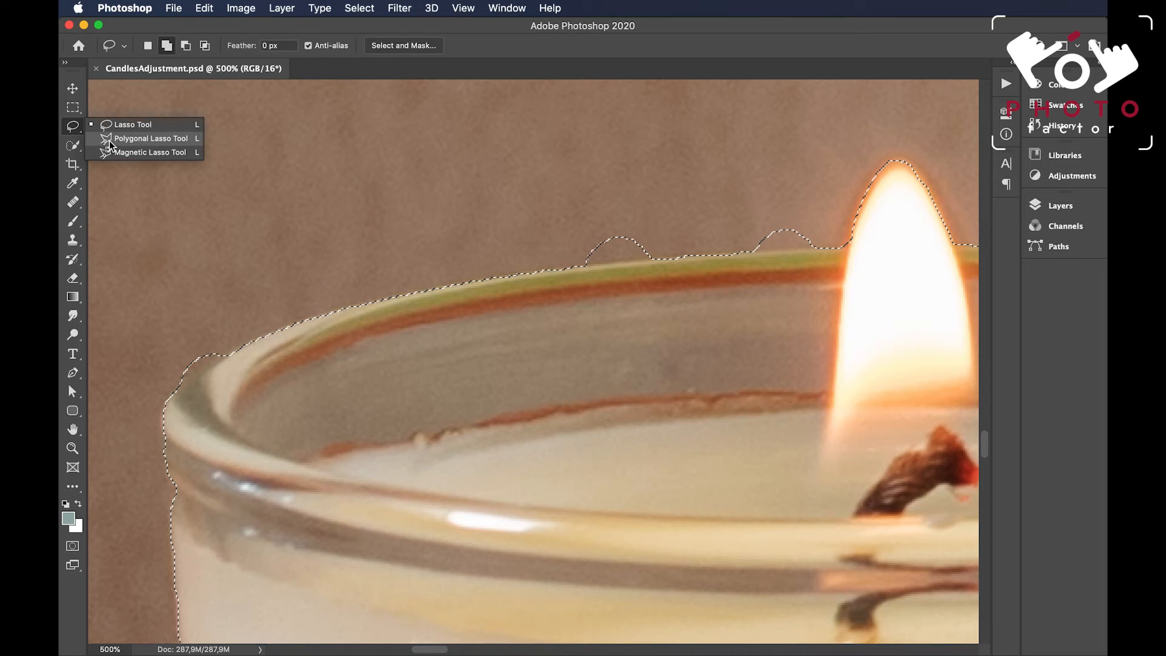
left_click(110, 140)
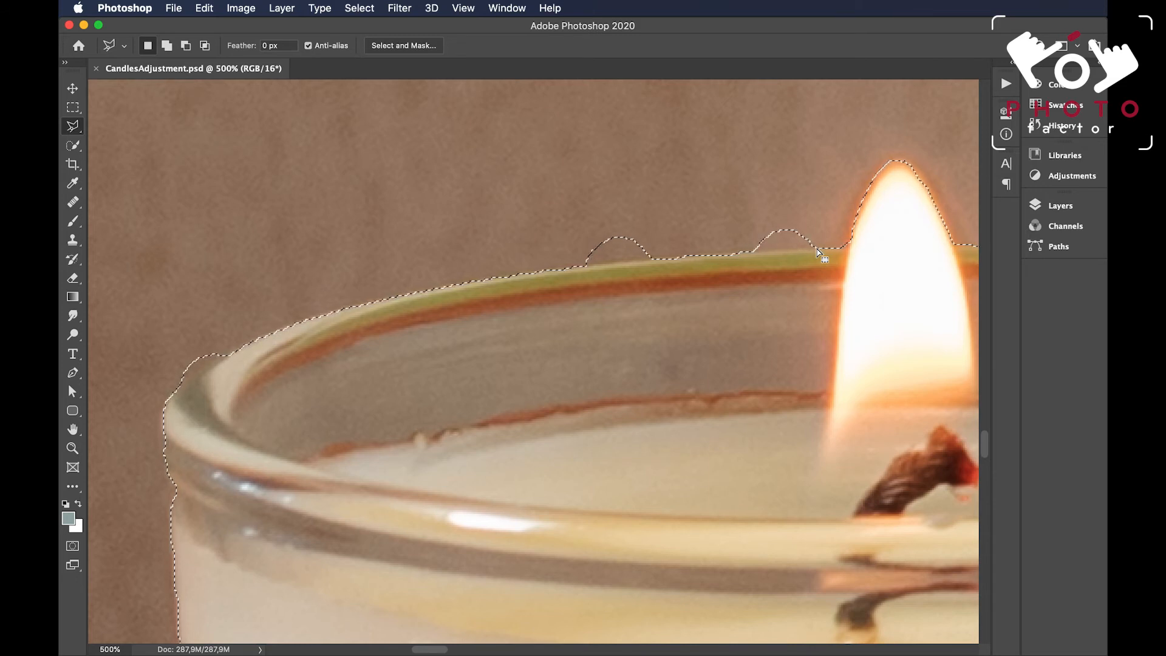
key("alt")
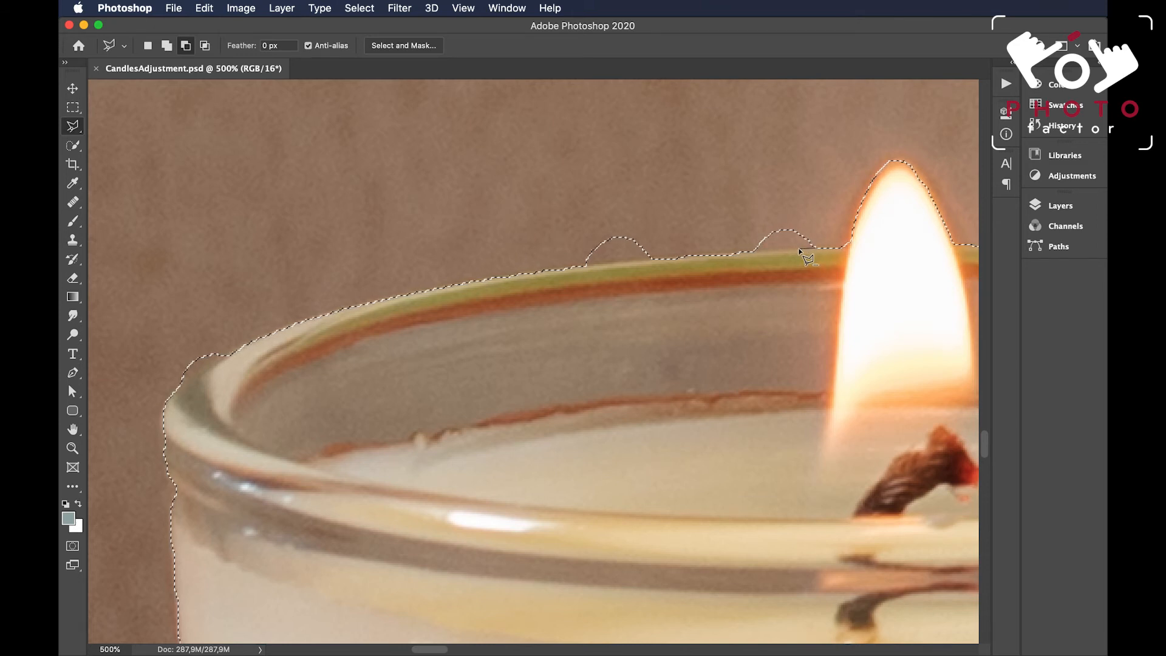
left_click(748, 252)
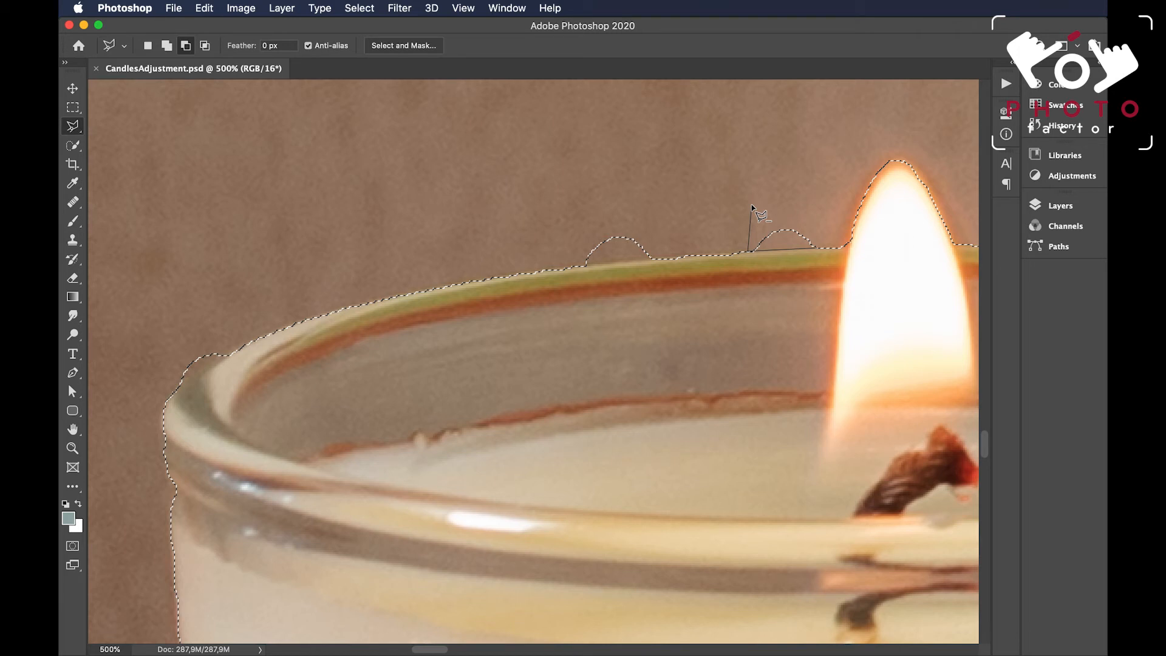
left_click(751, 204)
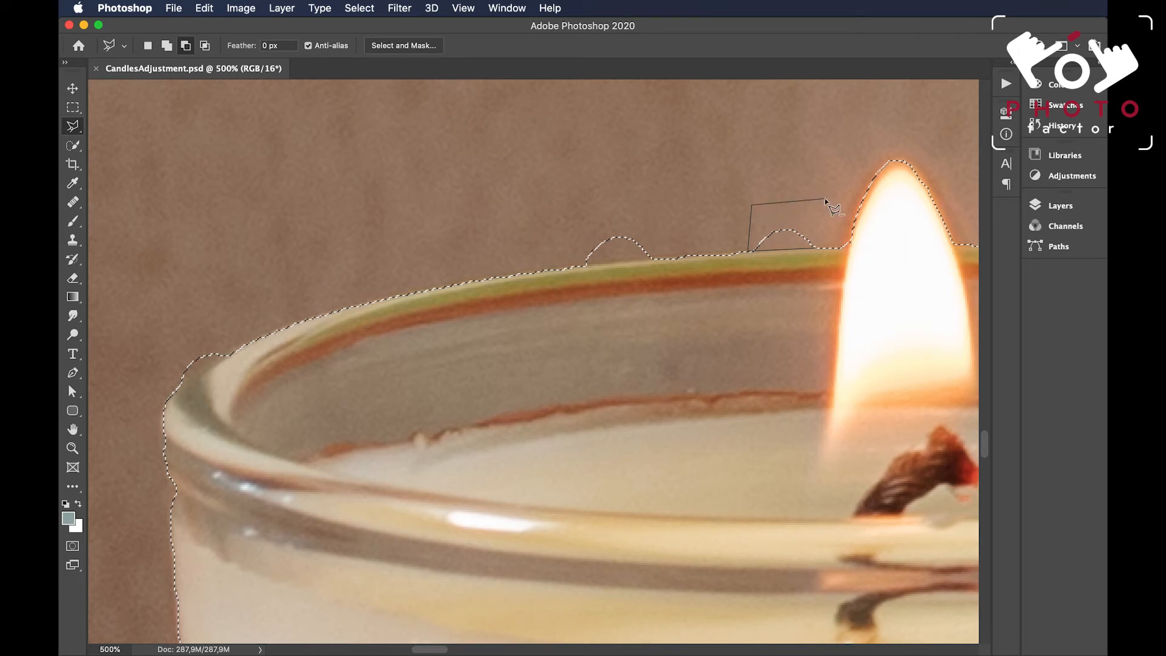
left_click(824, 199)
double_click(826, 213)
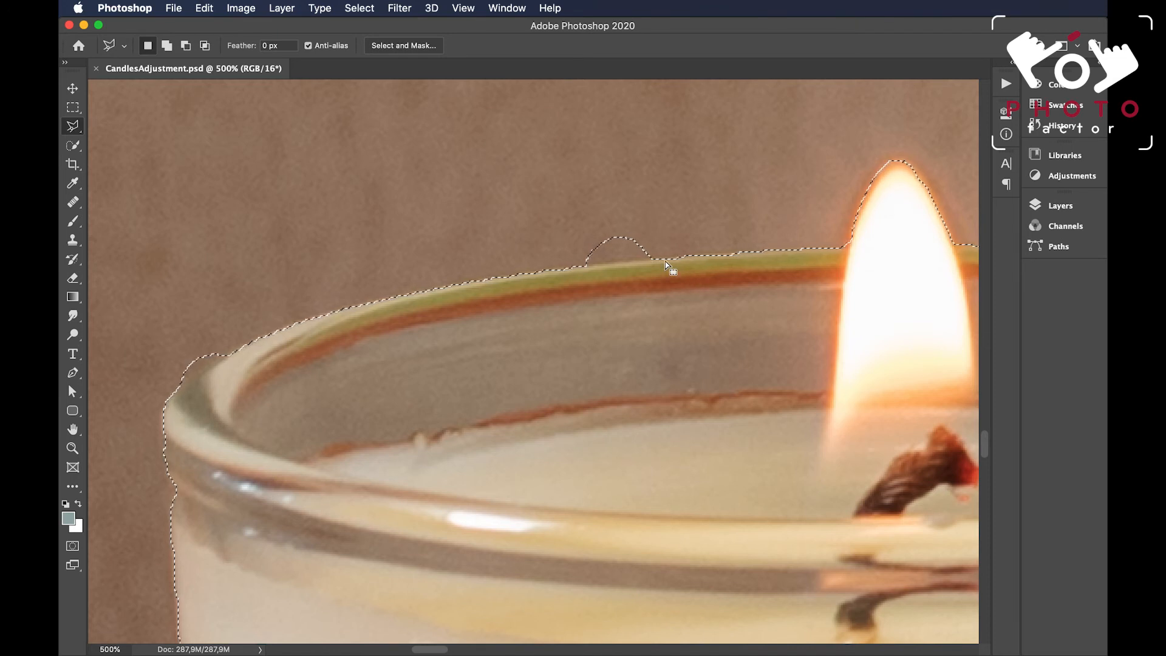
Subtract the second background bump, farther left of the flame along the rim, with the Polygonal Lasso tool.
key("alt")
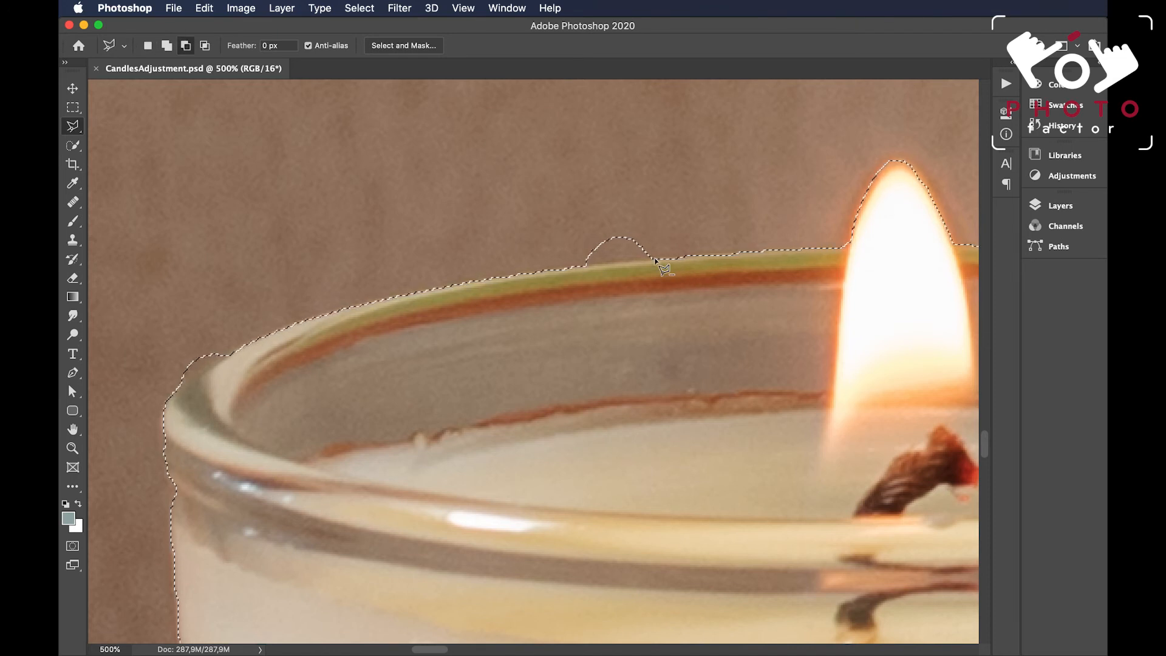
left_click(655, 260, "alt")
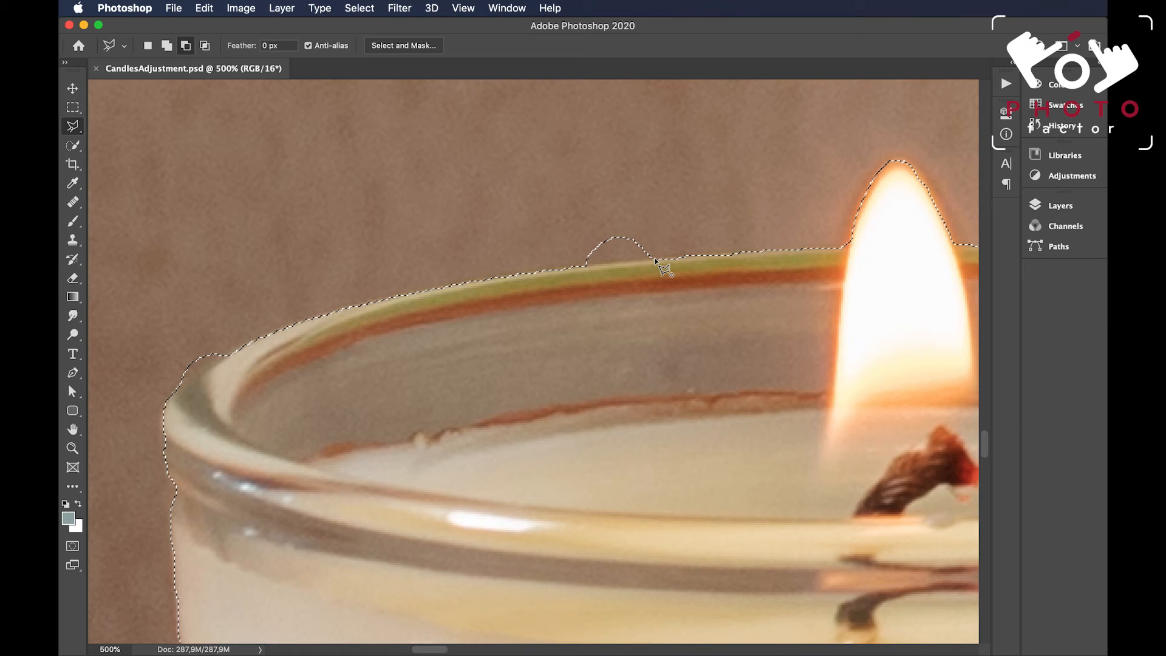
left_click(583, 266)
left_click(559, 214)
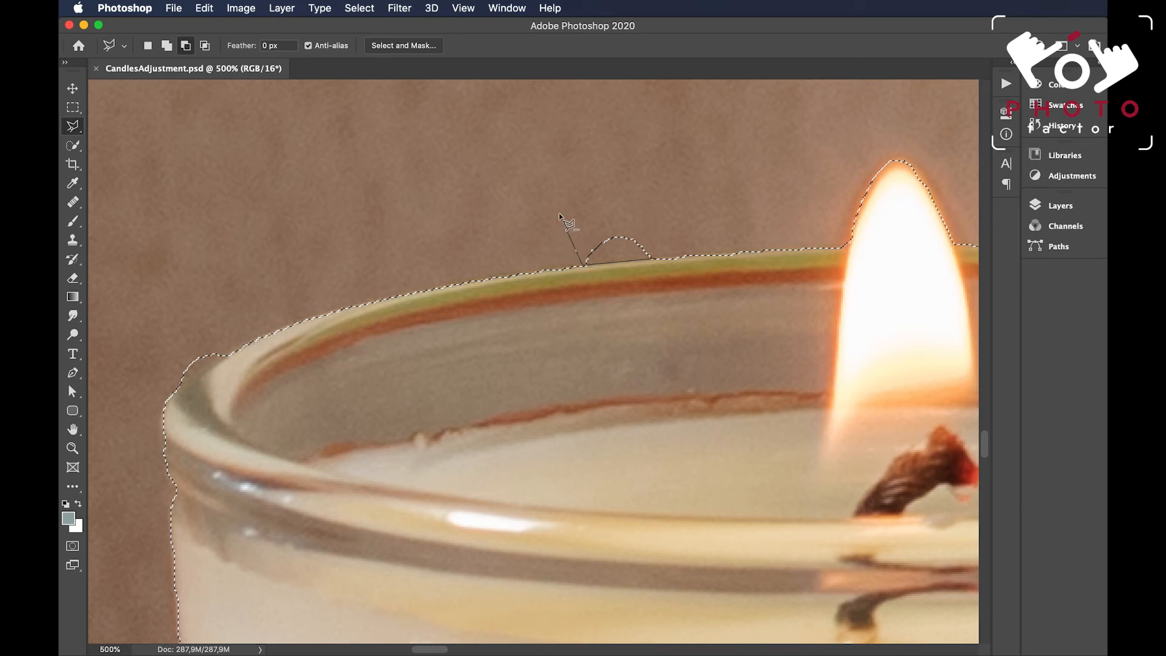
left_click(703, 199)
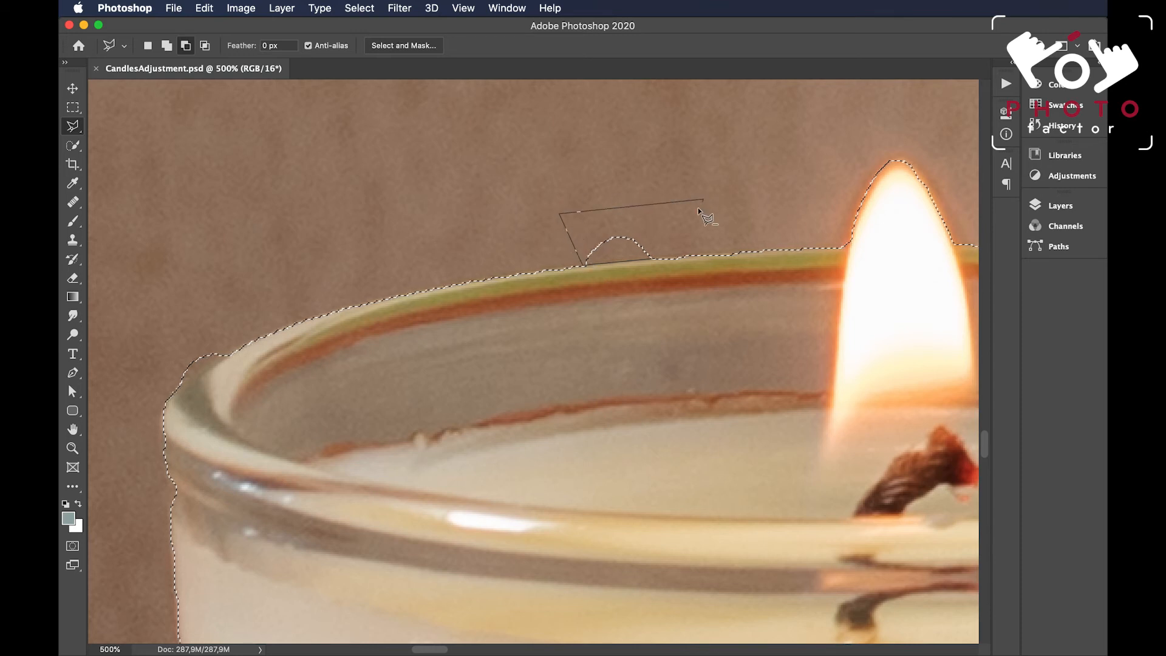
double_click(679, 238)
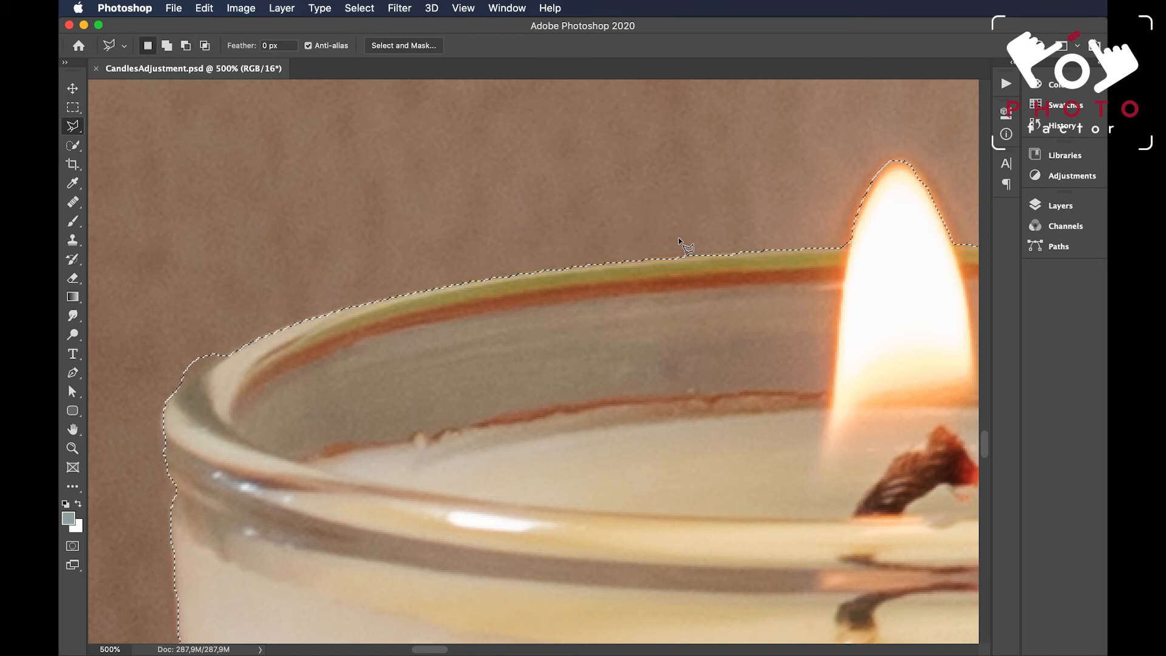
Subtract the background bump at the rim's upper left corner from the selection with the Polygonal Lasso tool.
scroll(620, 263, "left", 5)
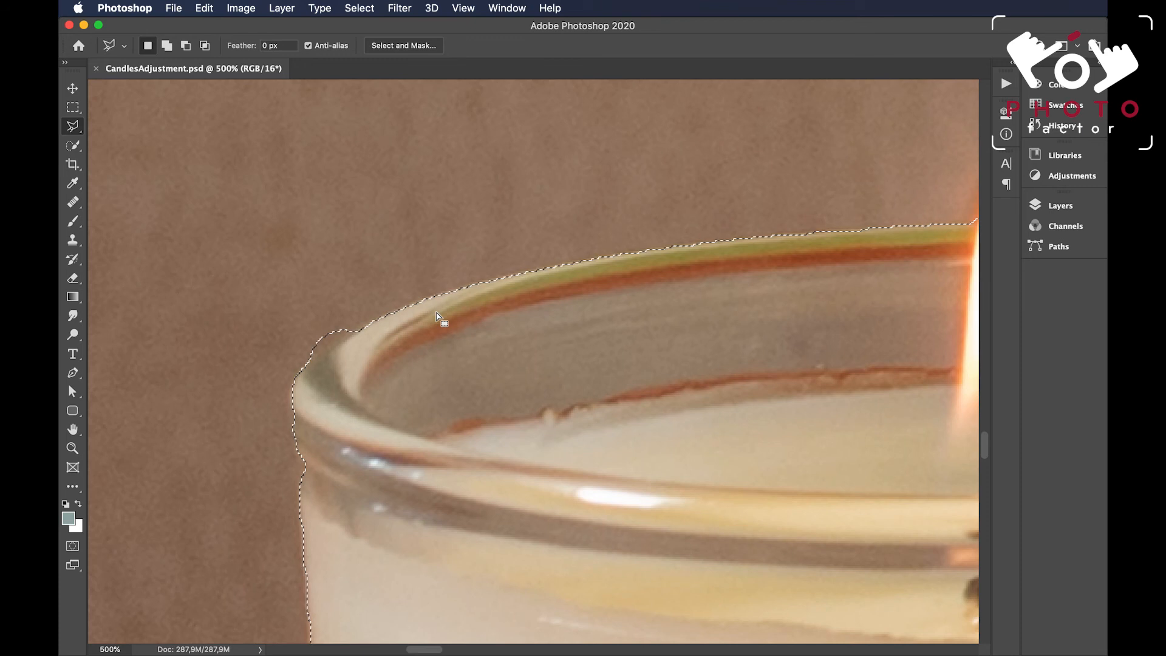
left_click(357, 330, "alt")
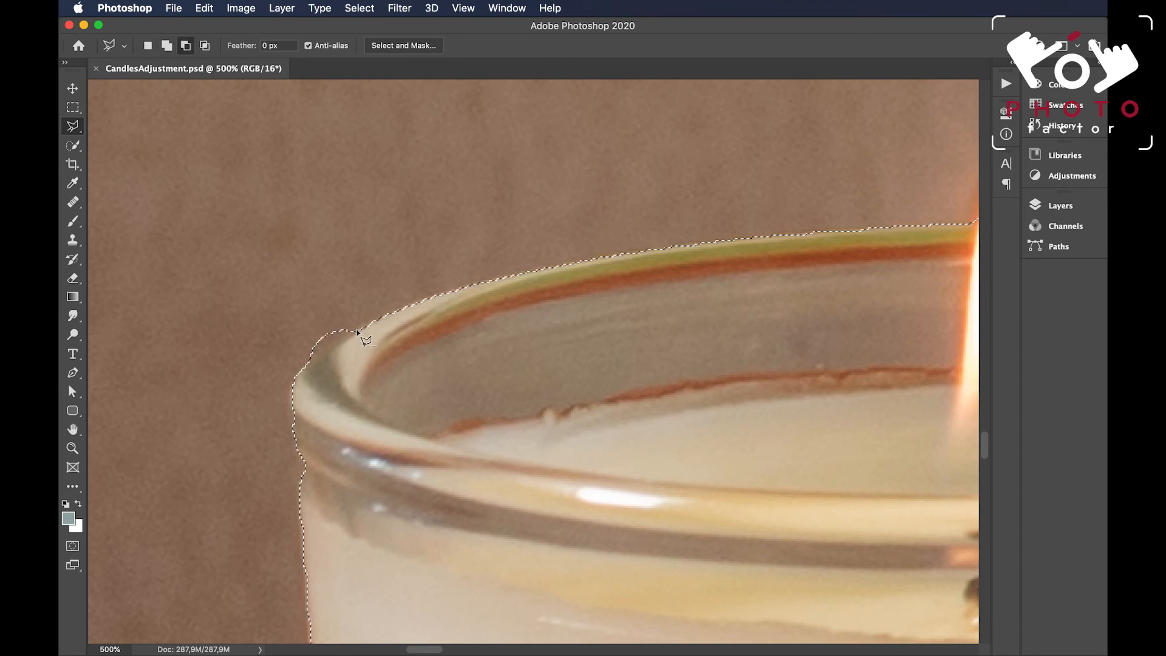
left_click(316, 355)
double_click(351, 297)
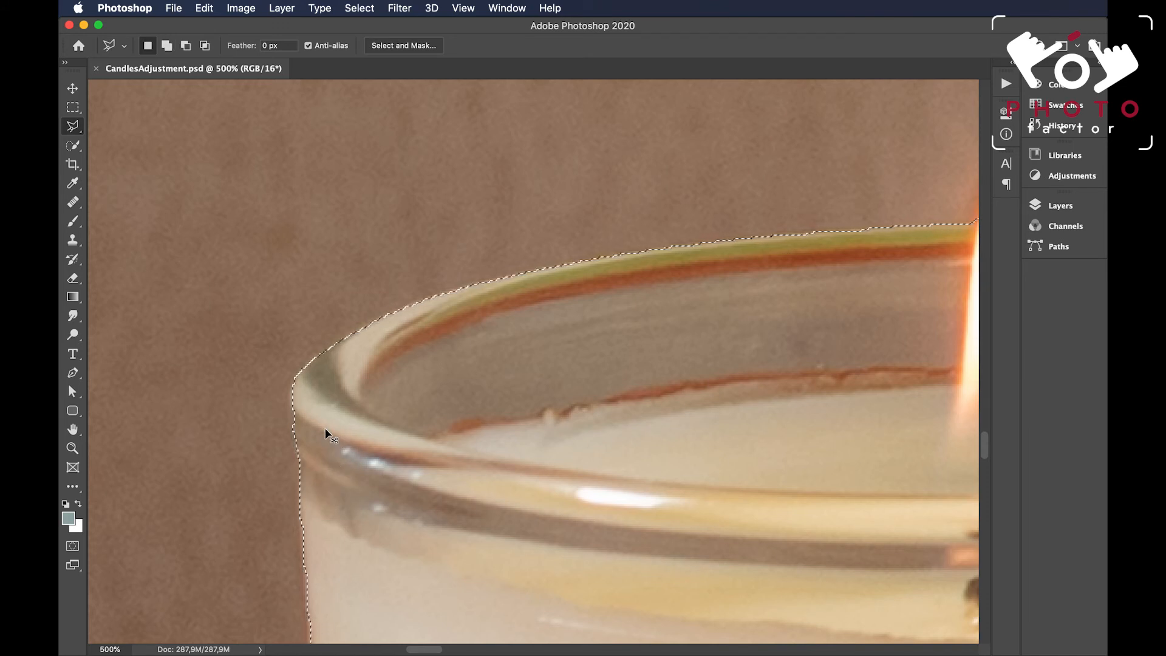
Subtract the fern leaf areas along the glass's right edge with the Polygonal Lasso tool at 300% zoom.
key("super+minus")
key("super+minus")
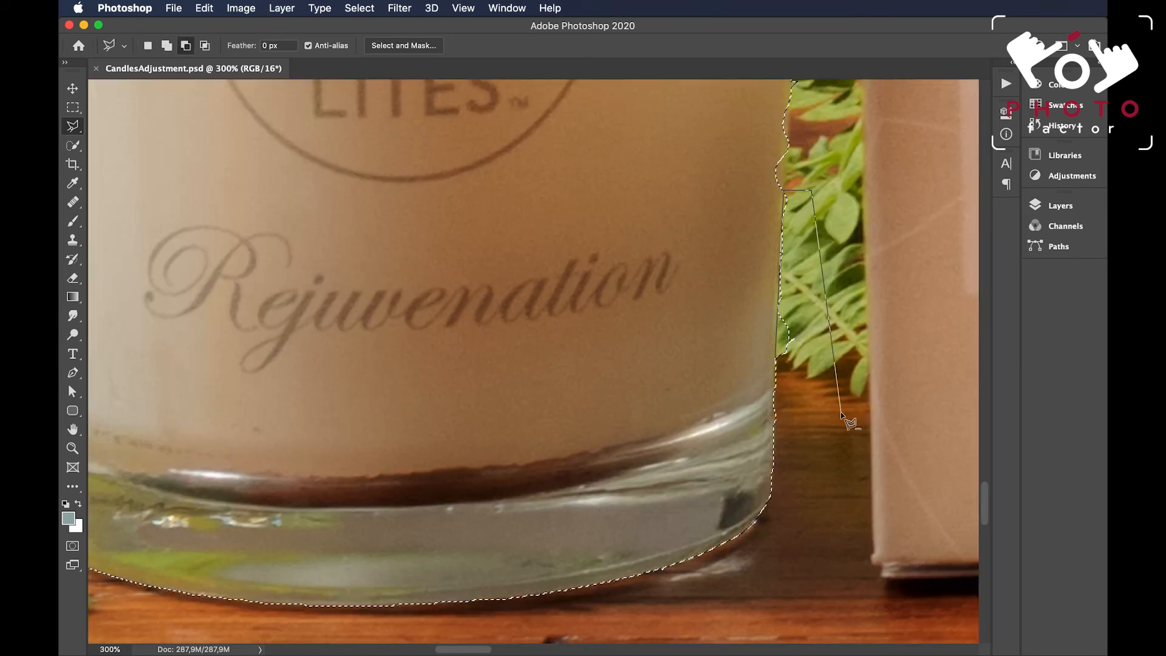
scroll(841, 411, "up", 5)
left_click(768, 398, "shift")
left_click(780, 252)
left_click(686, 280)
double_click(693, 474)
scroll(807, 389, "up", 10)
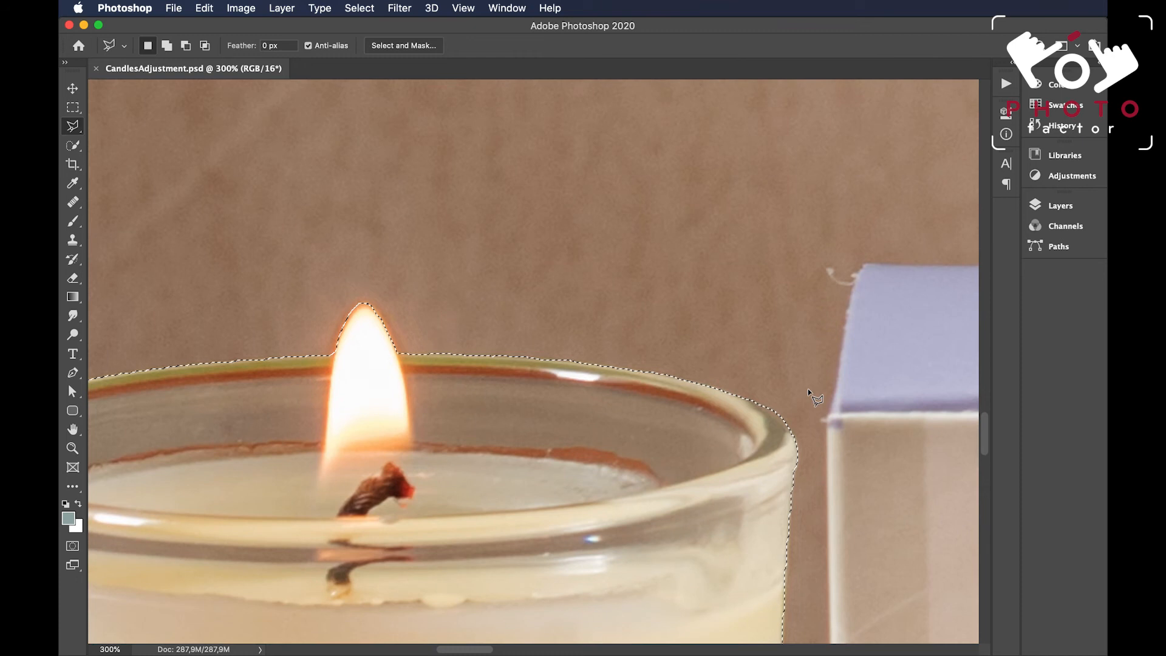
Apply a Brightness/Contrast adjustment to the selected candle glass with brightness 14 and contrast -1.
key("super+0")
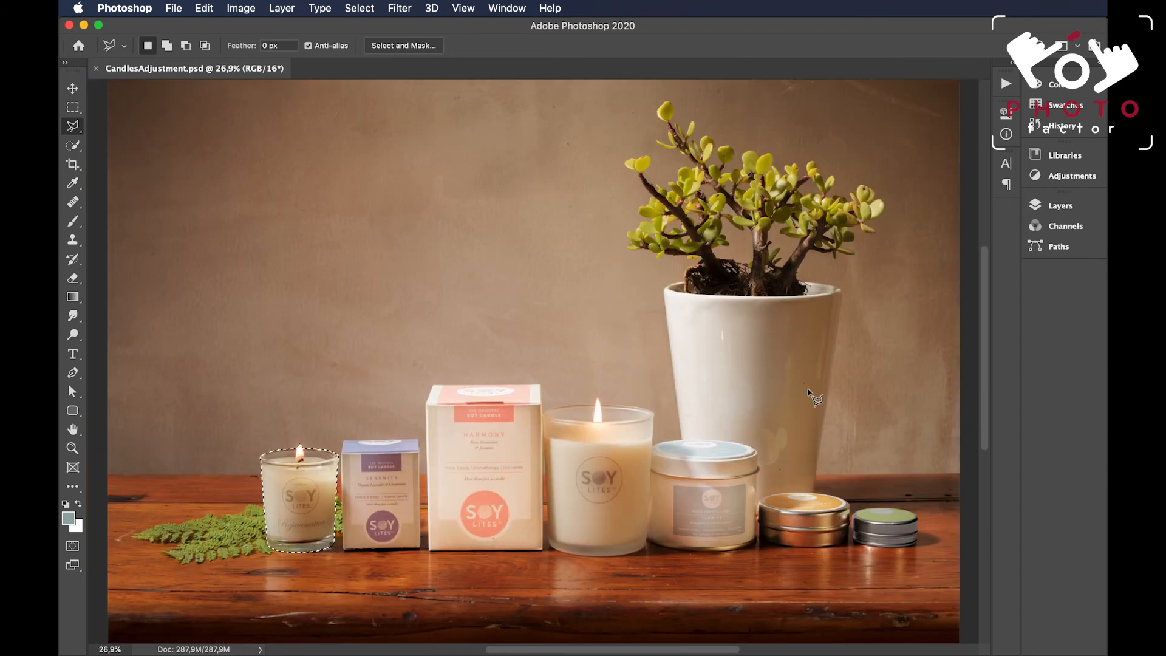
scroll(300, 509, "up", 5)
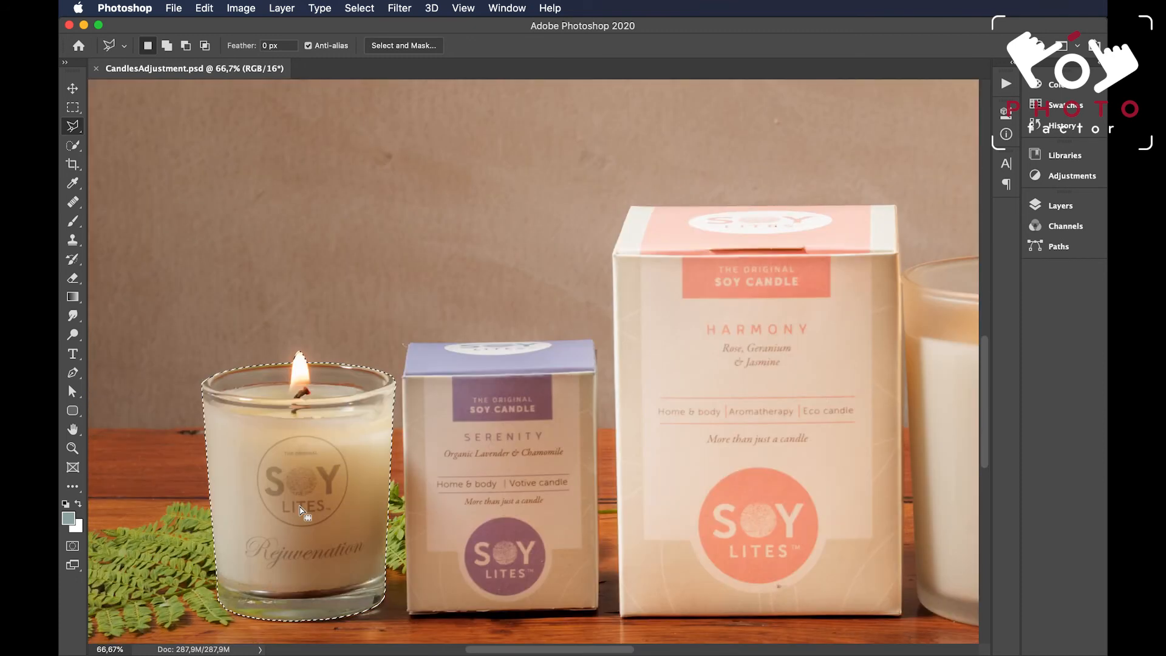
scroll(328, 425, "down", 2)
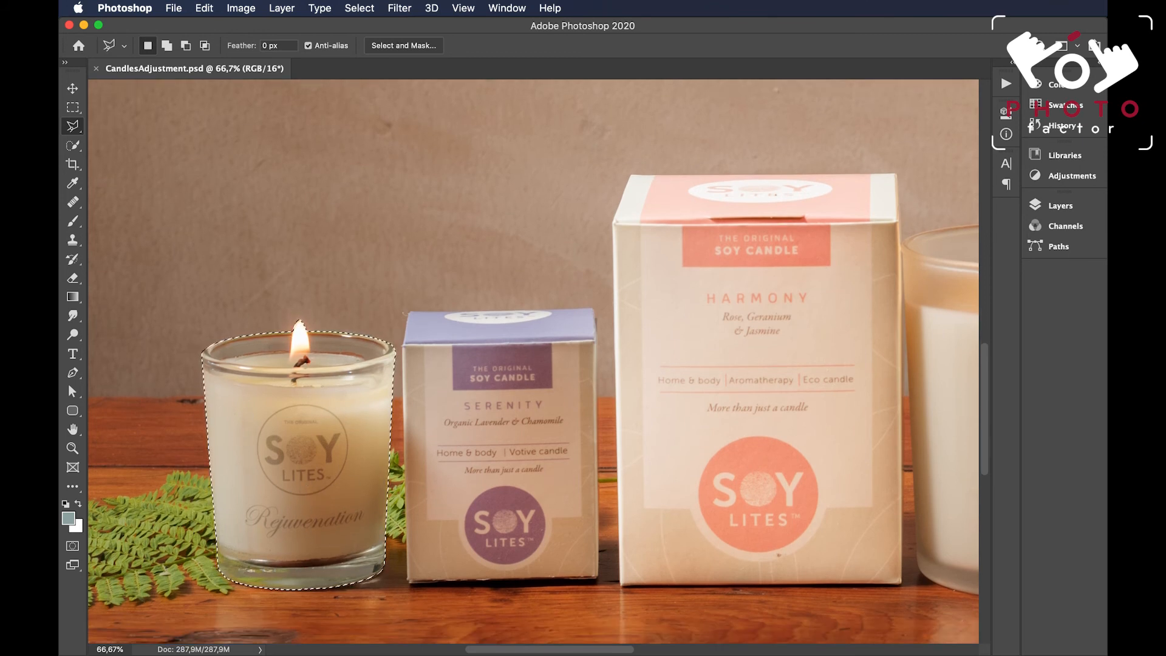
left_click(241, 8)
mouse_move(245, 48)
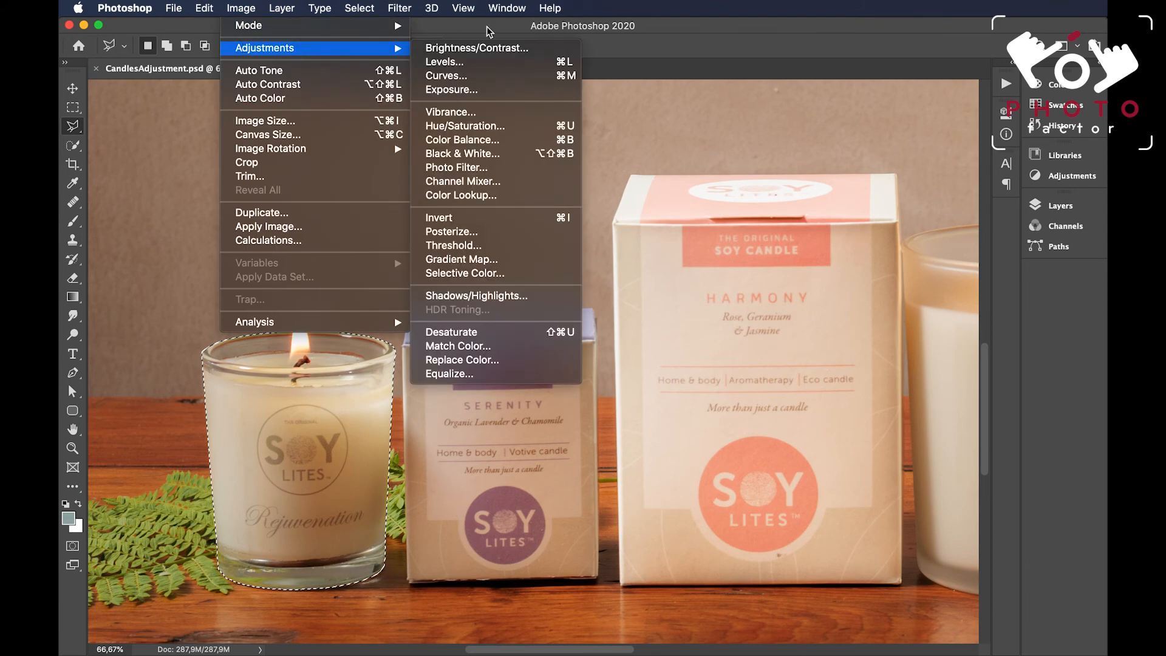
left_click(477, 47)
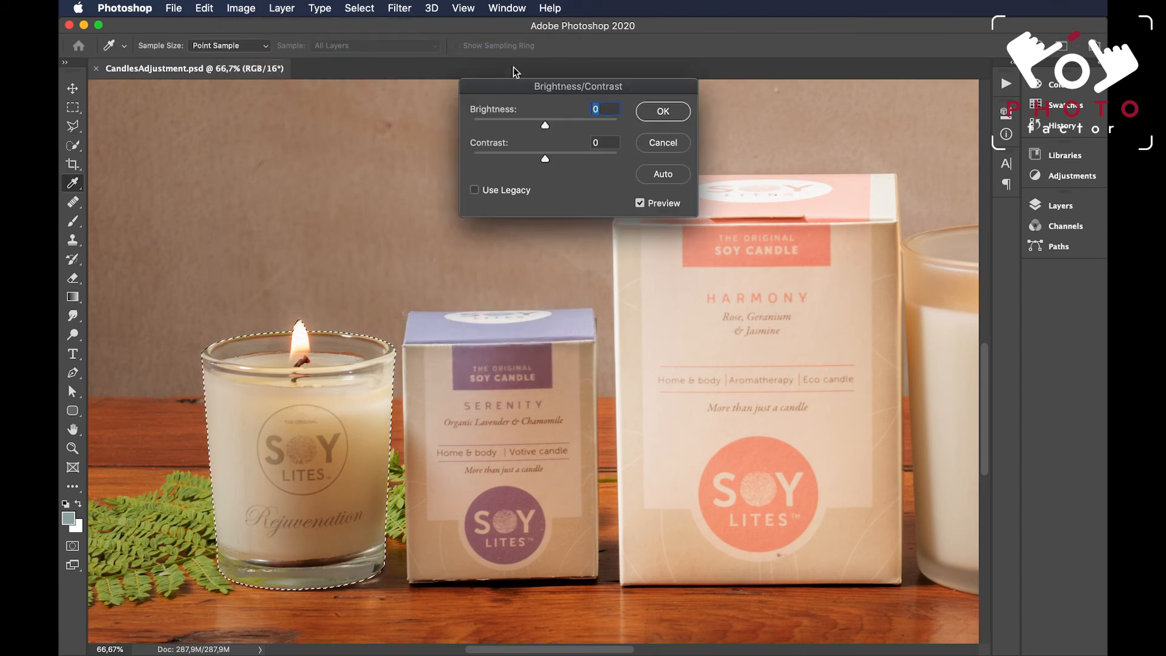
left_click_drag(548, 123, 551, 123)
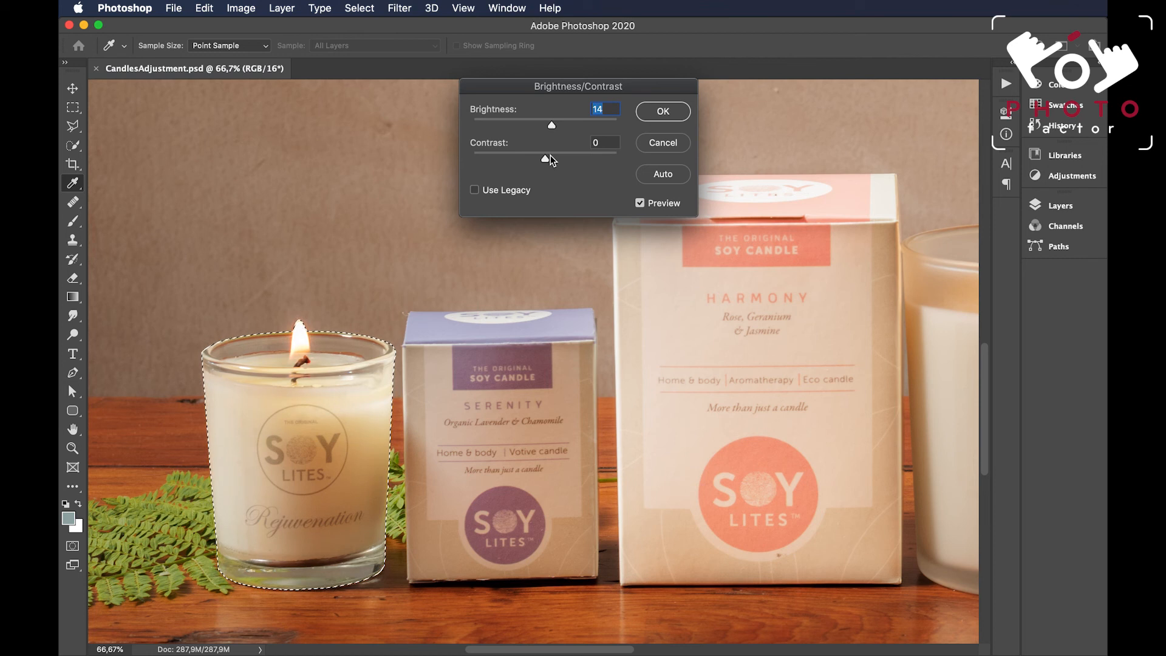
left_click_drag(545, 158, 544, 158)
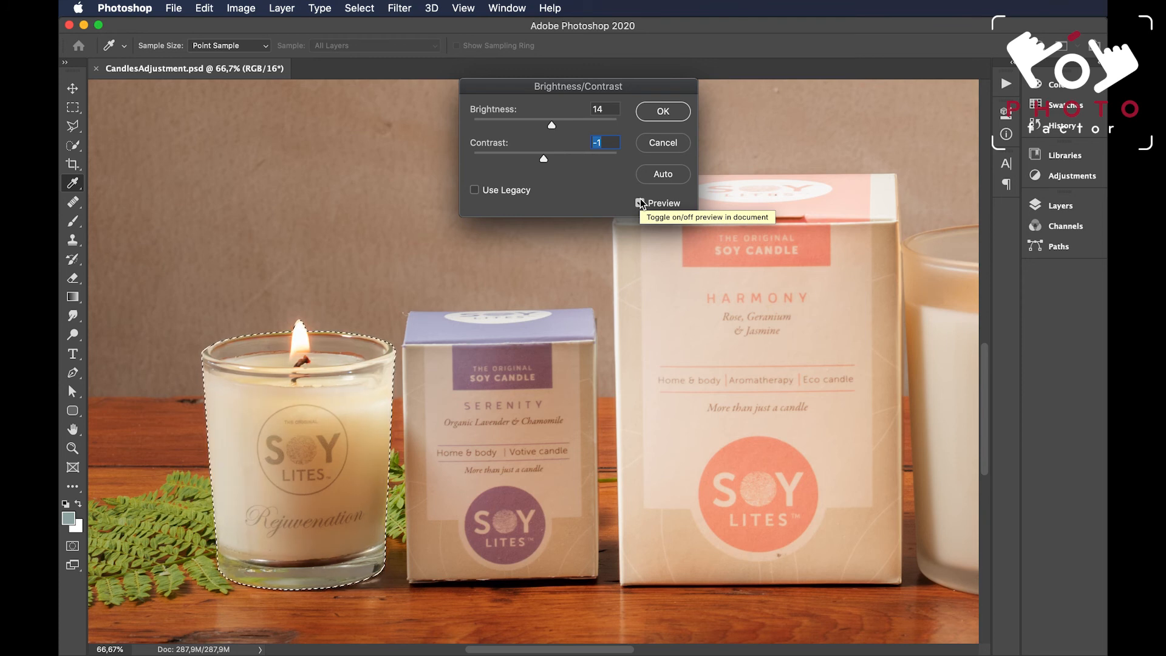
left_click(670, 111)
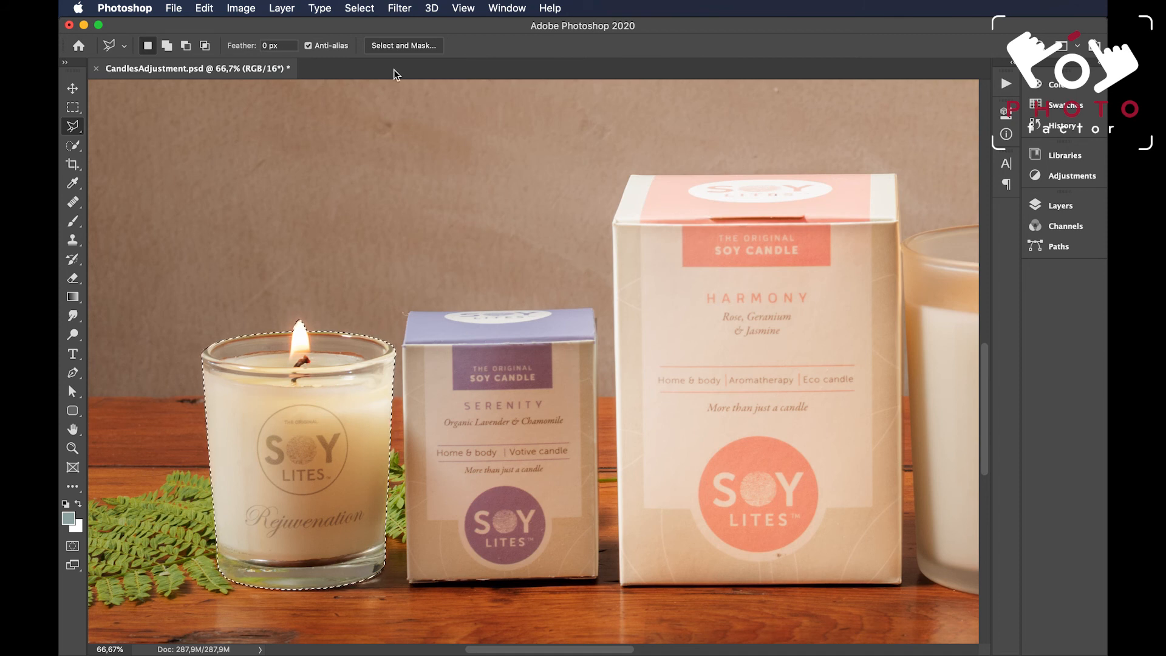
Deselect the small candle glass.
left_click(359, 8)
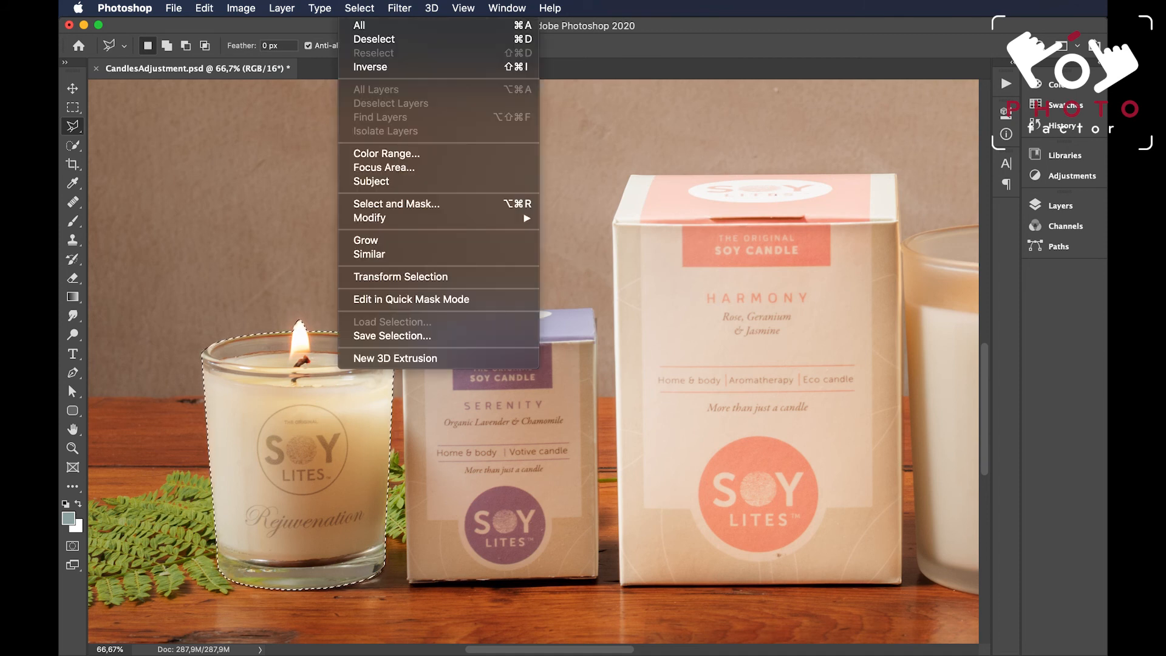
left_click(375, 40)
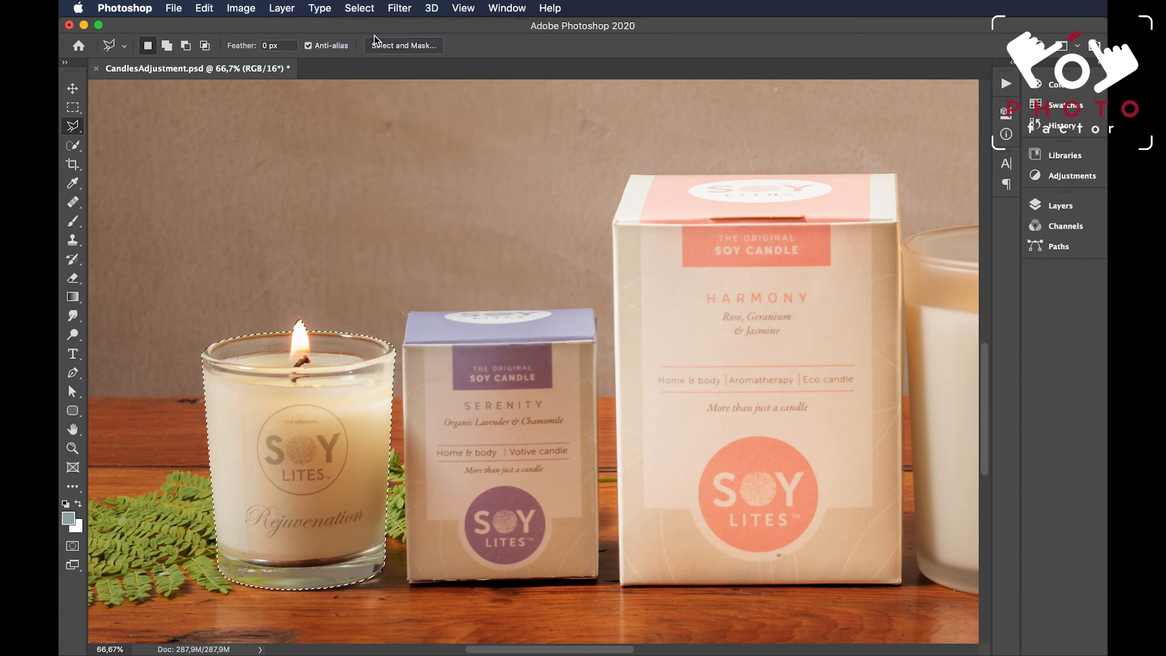
key("super+0")
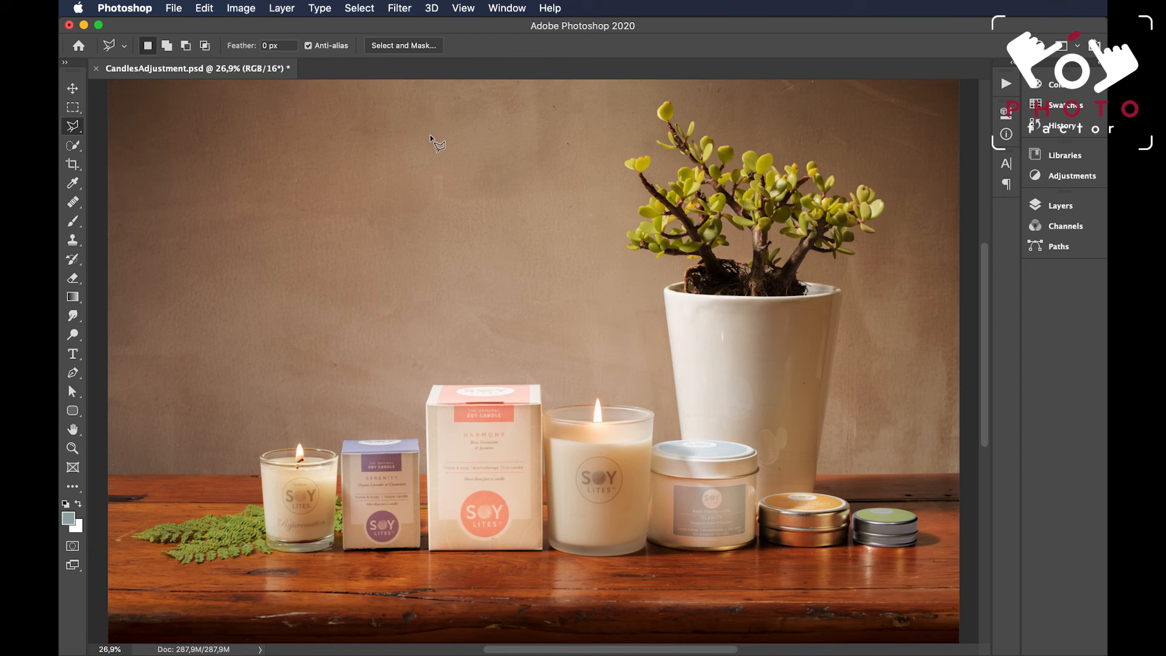
Save the image under the new name CandlesAdjustments.psd in Photoshop format on the EOS_DIGITAL drive.
left_click(174, 8)
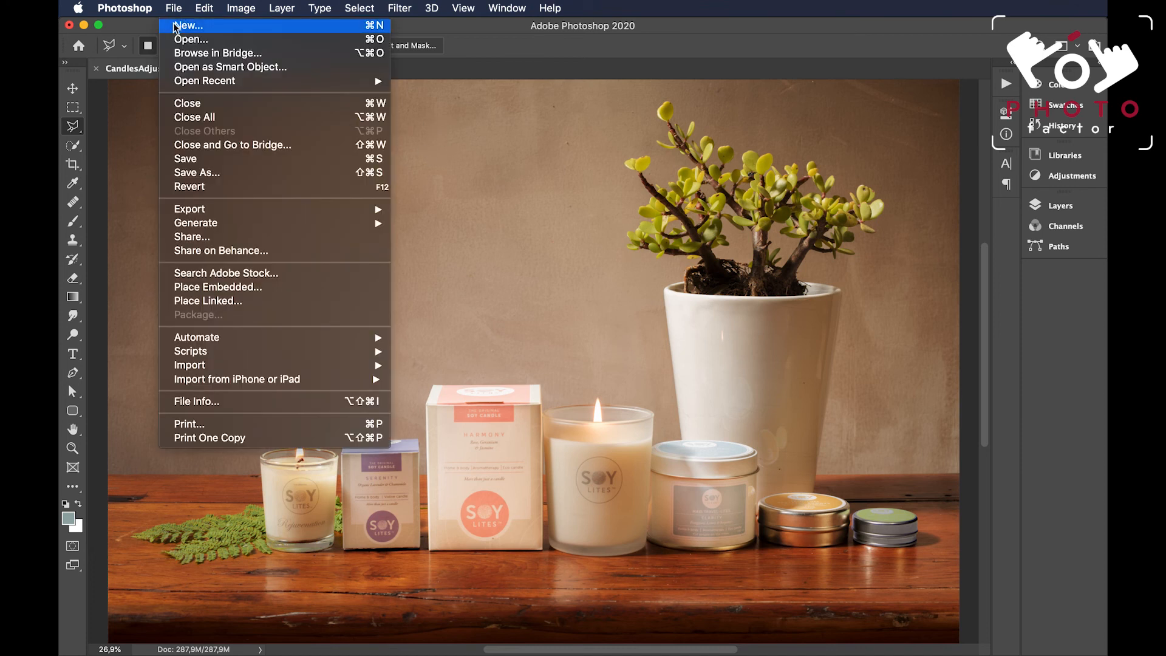
left_click(195, 173)
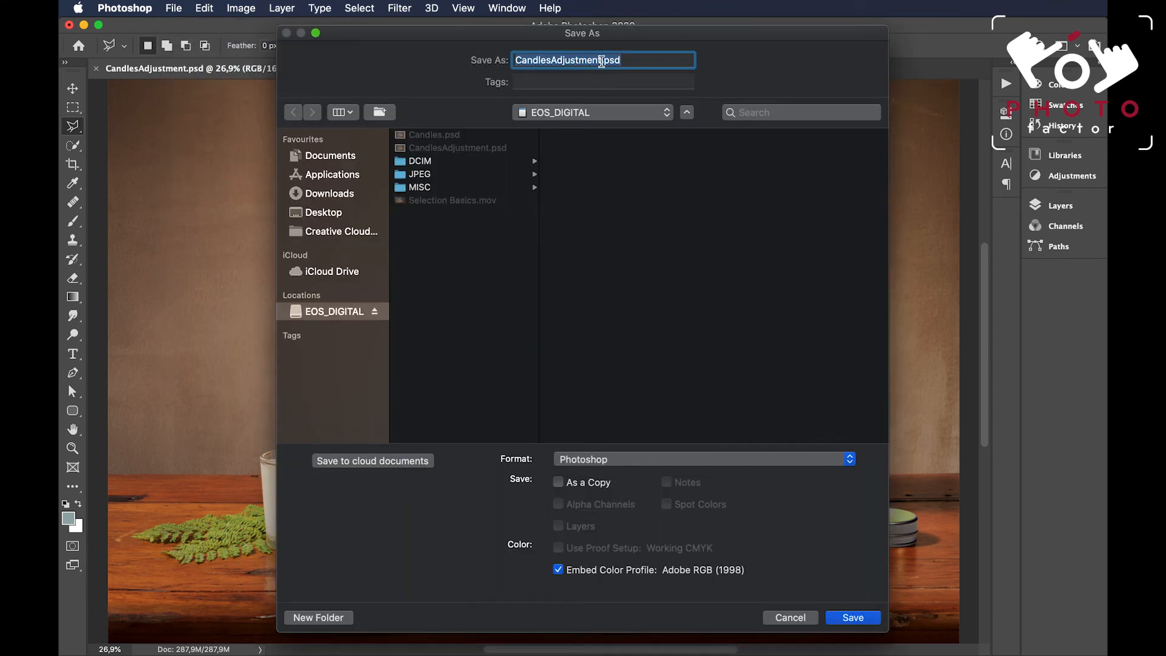
left_click(601, 59)
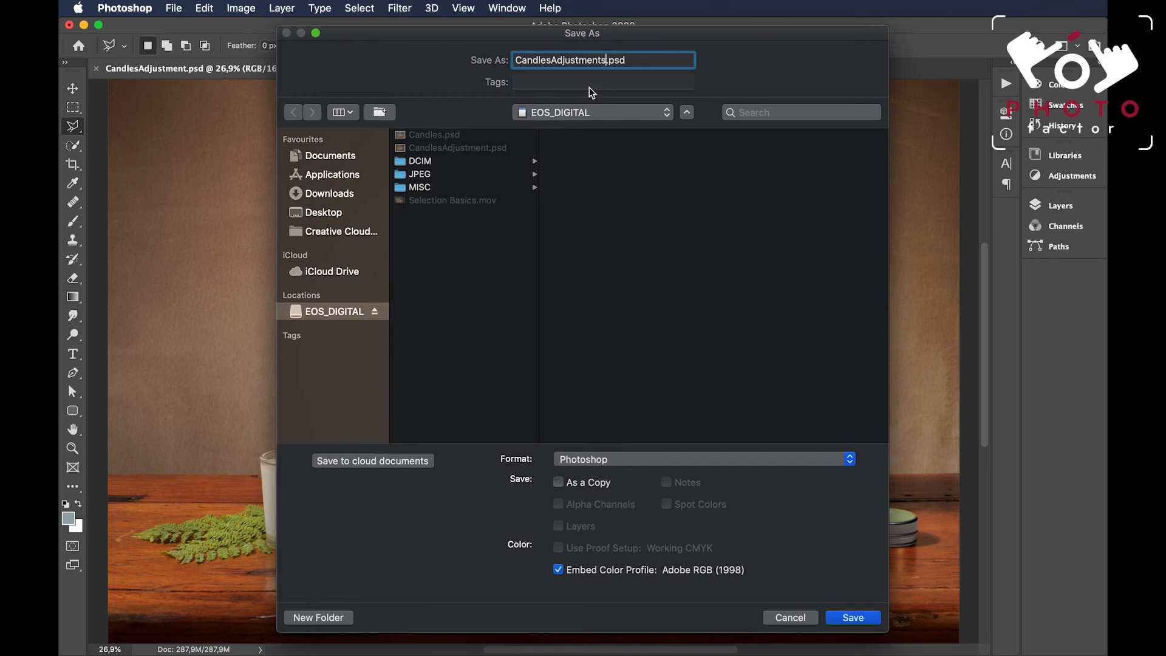
left_click(853, 617)
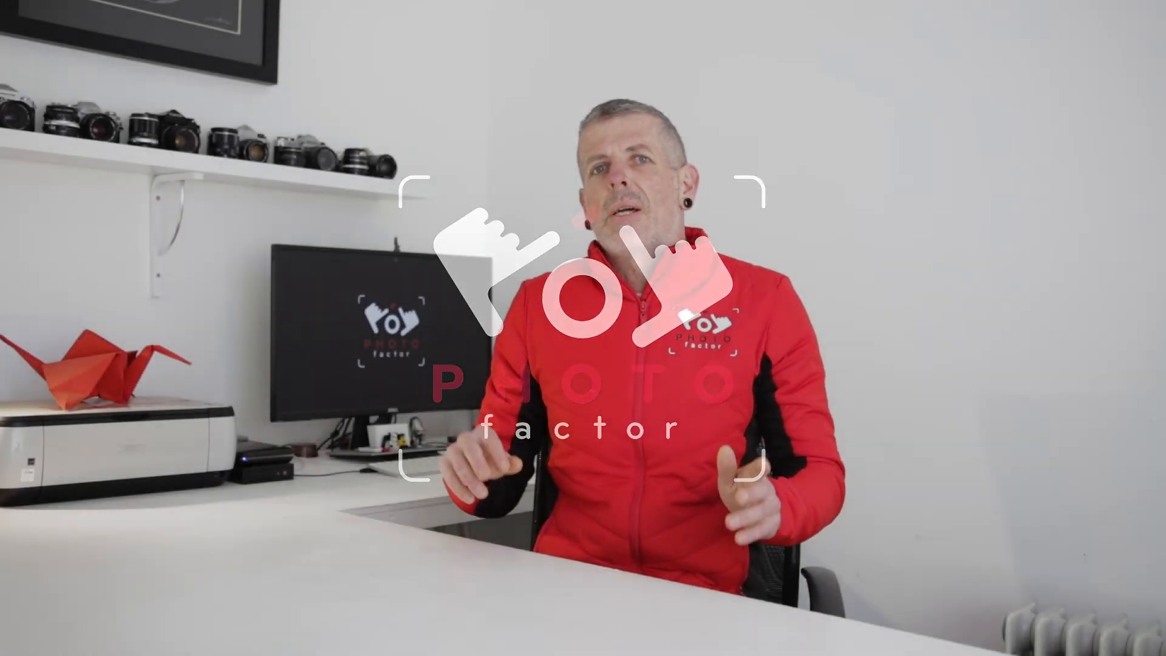